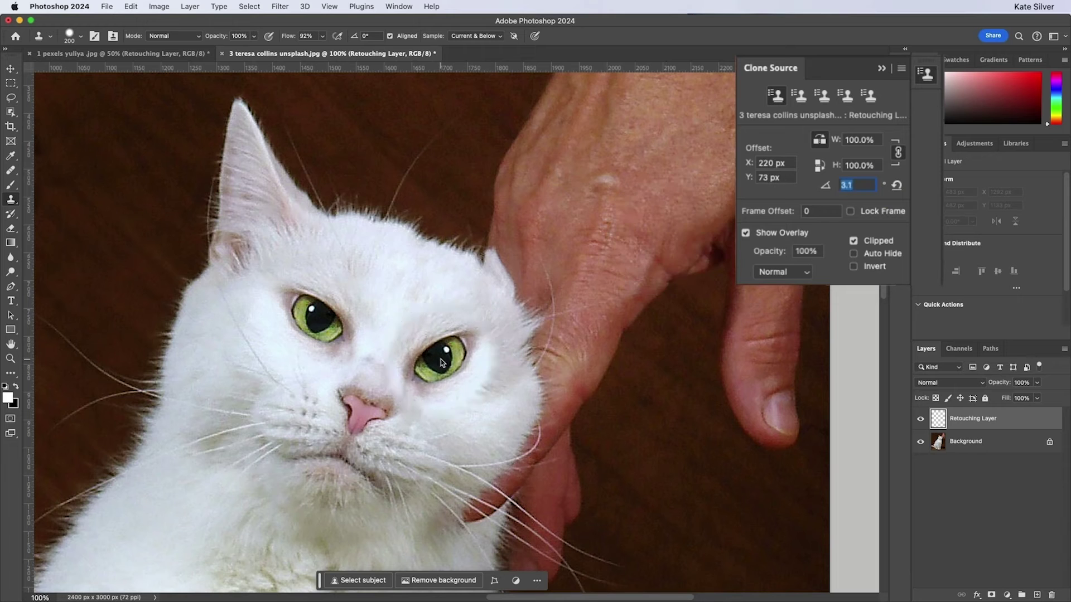
Step: Rotate the cat-eye clone source, move the lemon-and-chili pattern, paste the glow style, and swap hair variations
{"action": "key", "text": "Up"}
{"action": "key", "text": "Up"}
{"action": "key", "text": "Up"}
{"action": "key", "text": "Up"}
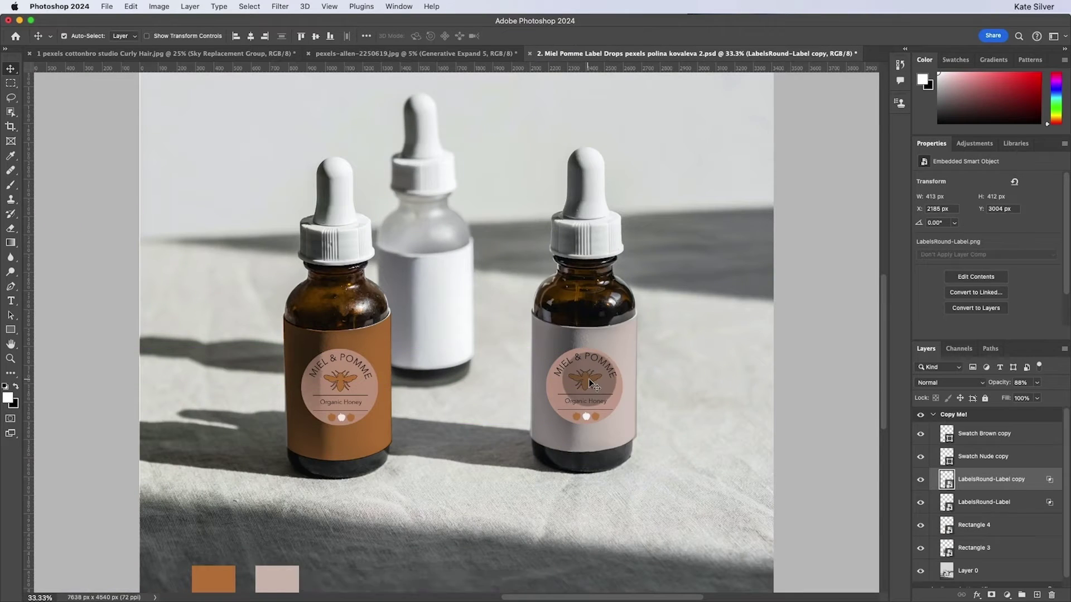
{"action": "left_click", "coordinate": [948, 383]}
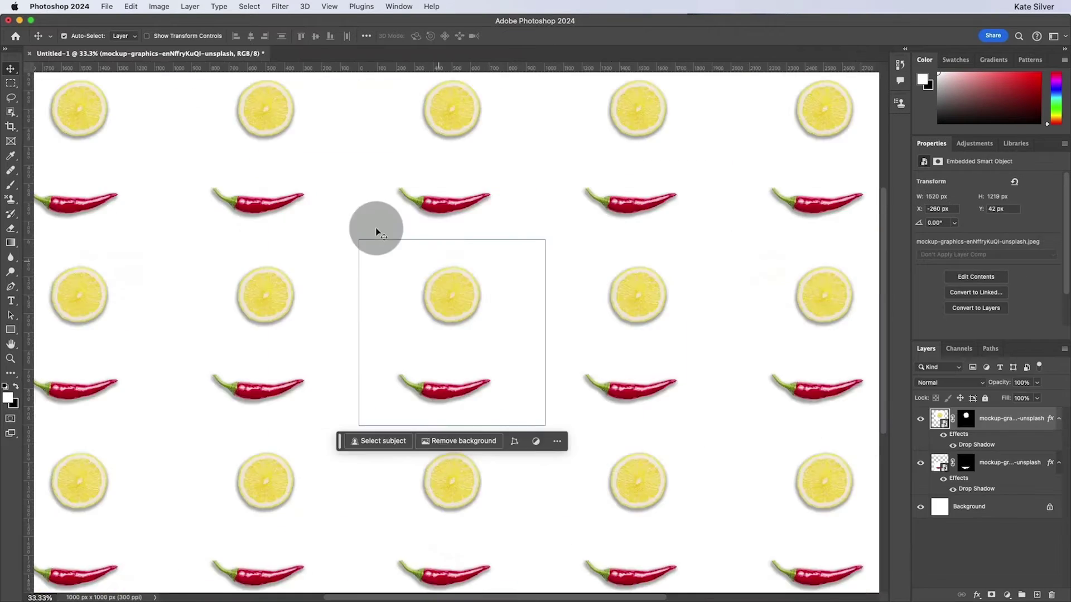
{"action": "left_click_drag", "start_coordinate": [375, 232], "coordinate": [424, 299]}
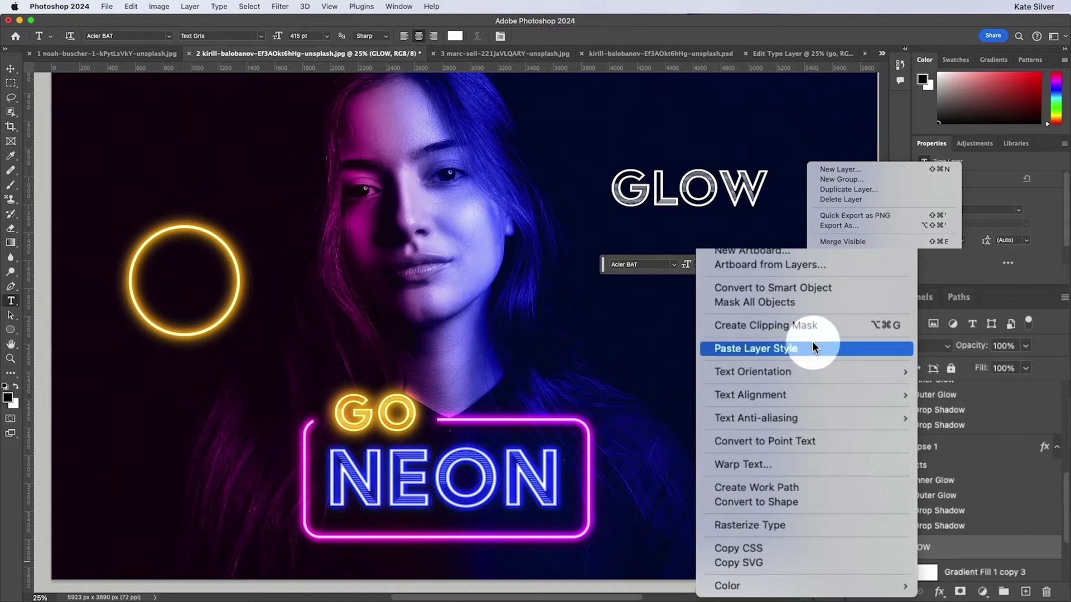
{"action": "left_click", "coordinate": [812, 346]}
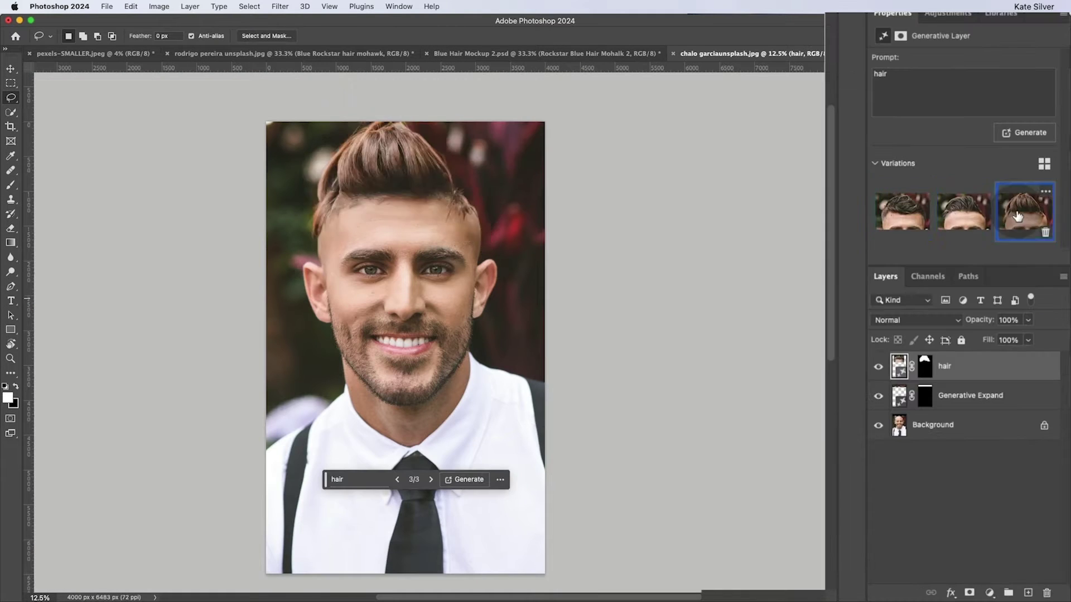
{"action": "left_click", "coordinate": [964, 212]}
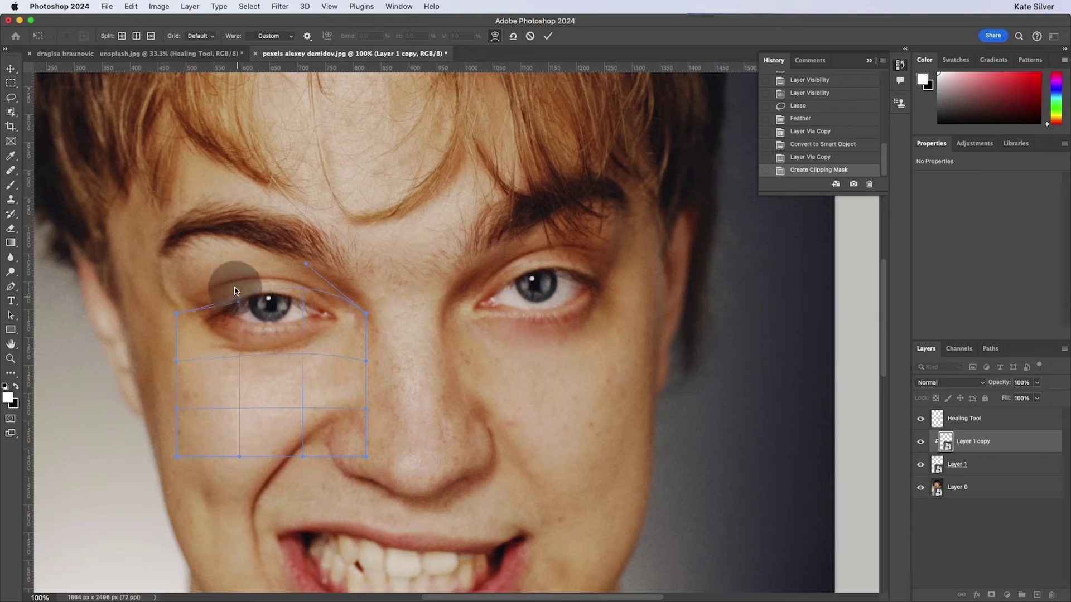
Step: Warp the under-eye patch into an arch, compare Color Fill skin tones, and show the healing layer
{"action": "left_click_drag", "start_coordinate": [234, 291], "coordinate": [230, 273]}
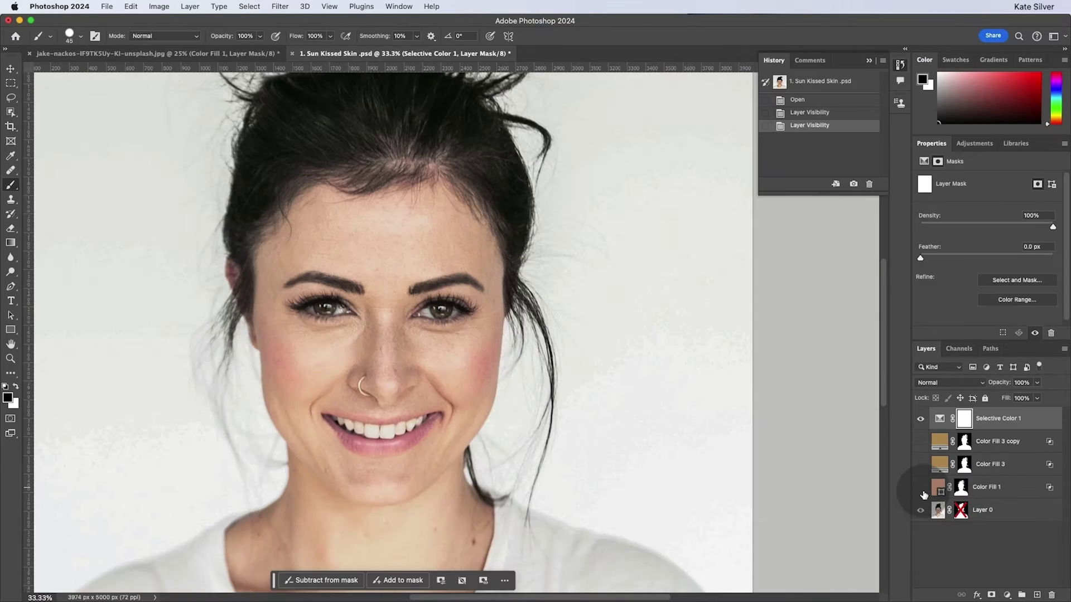
{"action": "left_click", "coordinate": [921, 487]}
{"action": "left_click", "coordinate": [921, 464]}
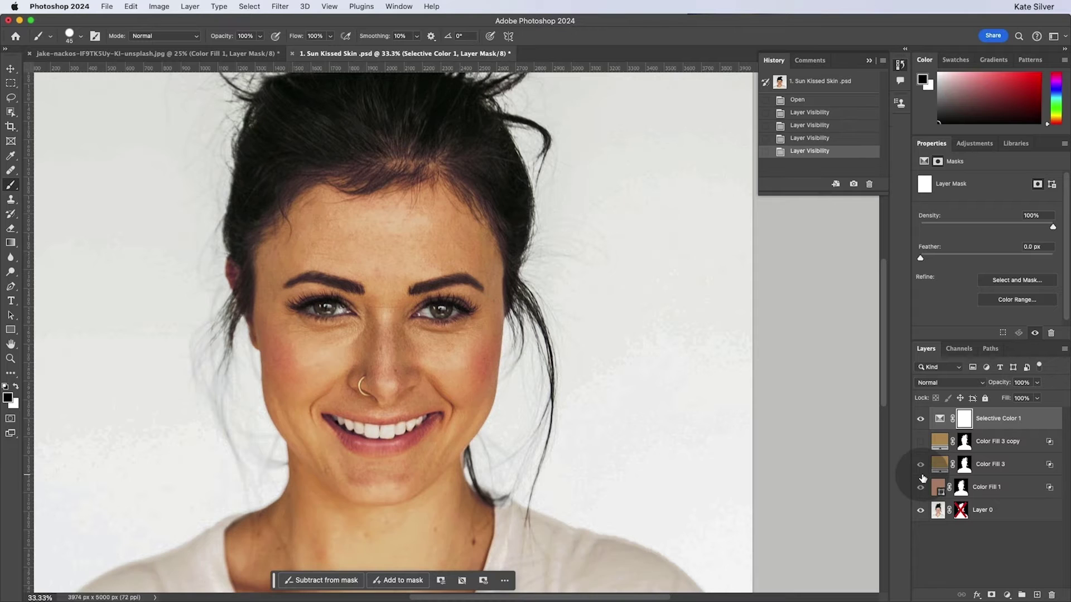
{"action": "left_click", "coordinate": [920, 465]}
{"action": "left_click", "coordinate": [923, 487]}
{"action": "left_click", "coordinate": [921, 488]}
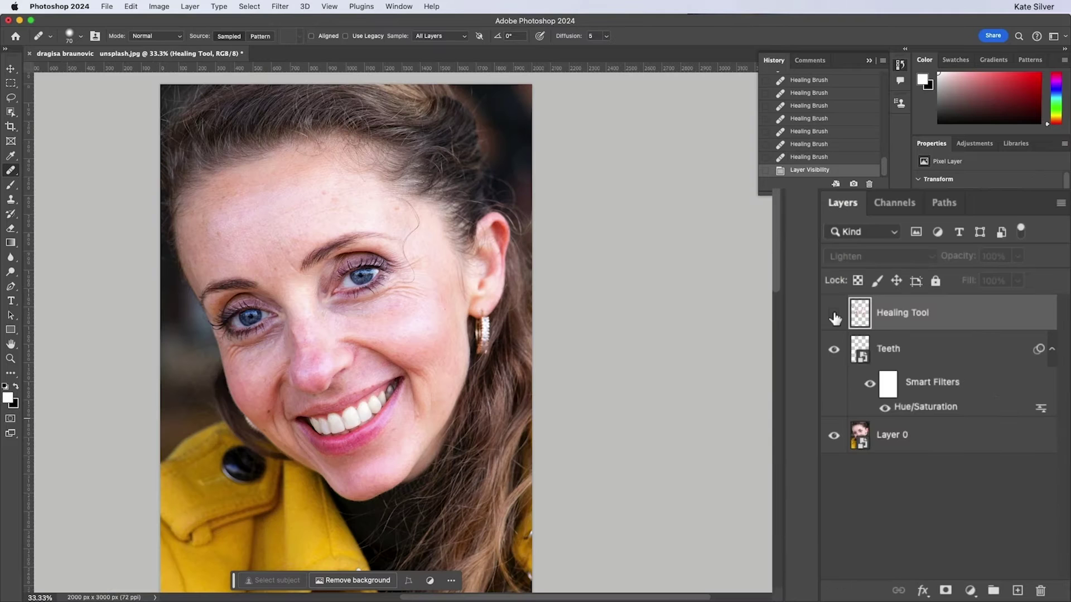
{"action": "left_click", "coordinate": [834, 316]}
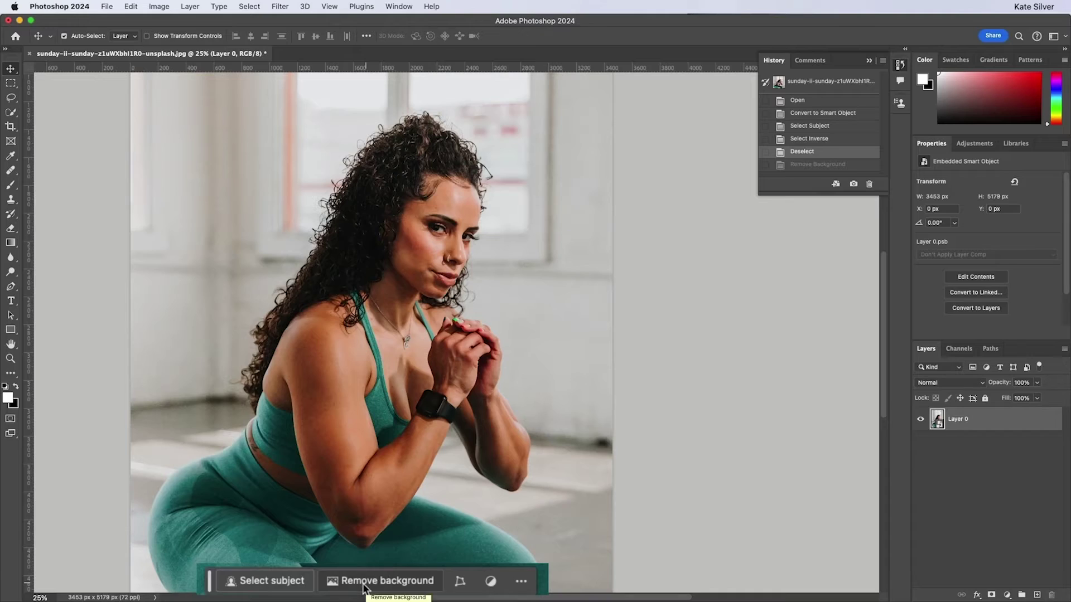
Step: Remove the background, then generatively expand the canvas rightward and apply the third variation
{"action": "left_click", "coordinate": [363, 583]}
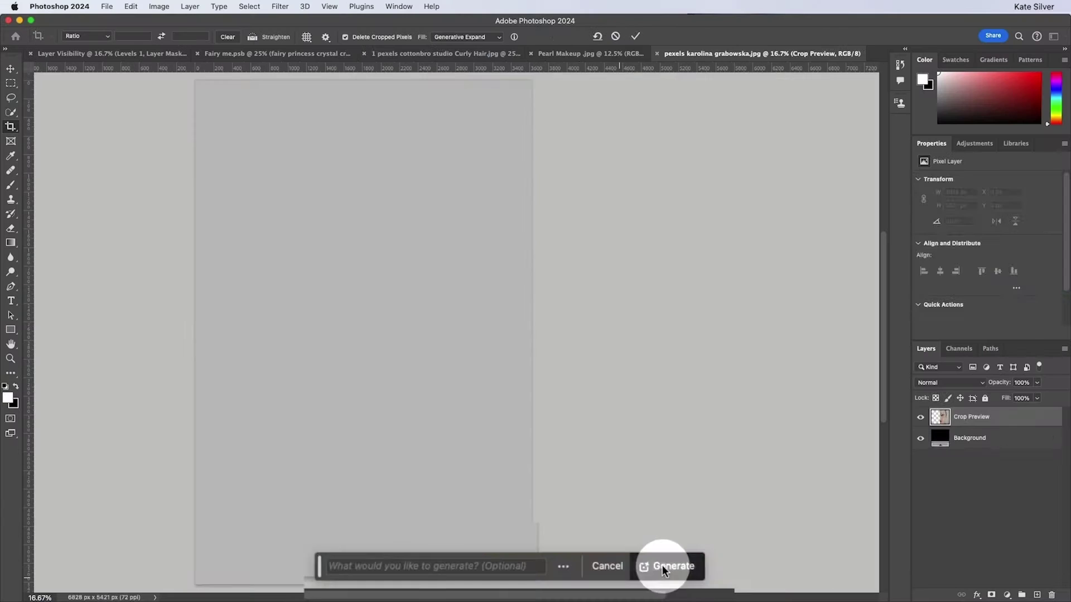
{"action": "left_click", "coordinate": [662, 564]}
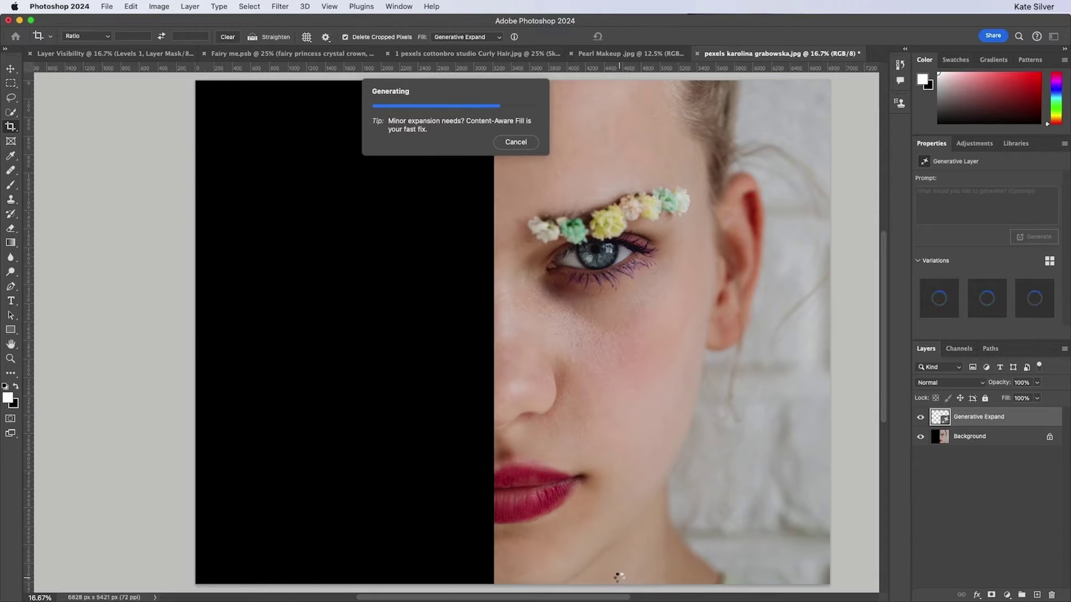
{"action": "left_click", "coordinate": [986, 298]}
{"action": "left_click", "coordinate": [1035, 299]}
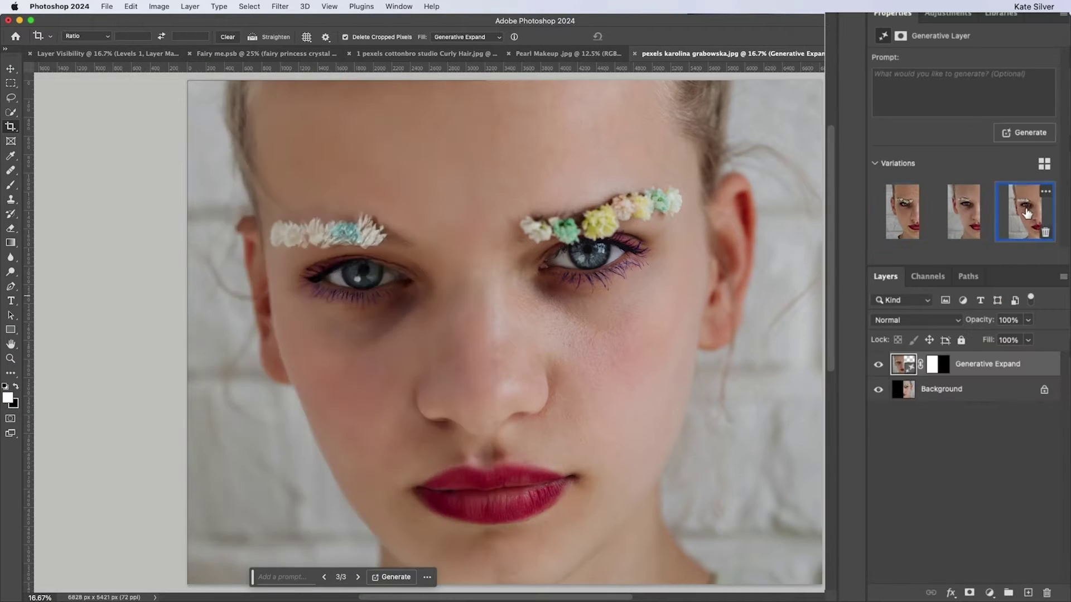
{"action": "left_click", "coordinate": [964, 212]}
{"action": "left_click", "coordinate": [951, 208]}
{"action": "left_click", "coordinate": [964, 211]}
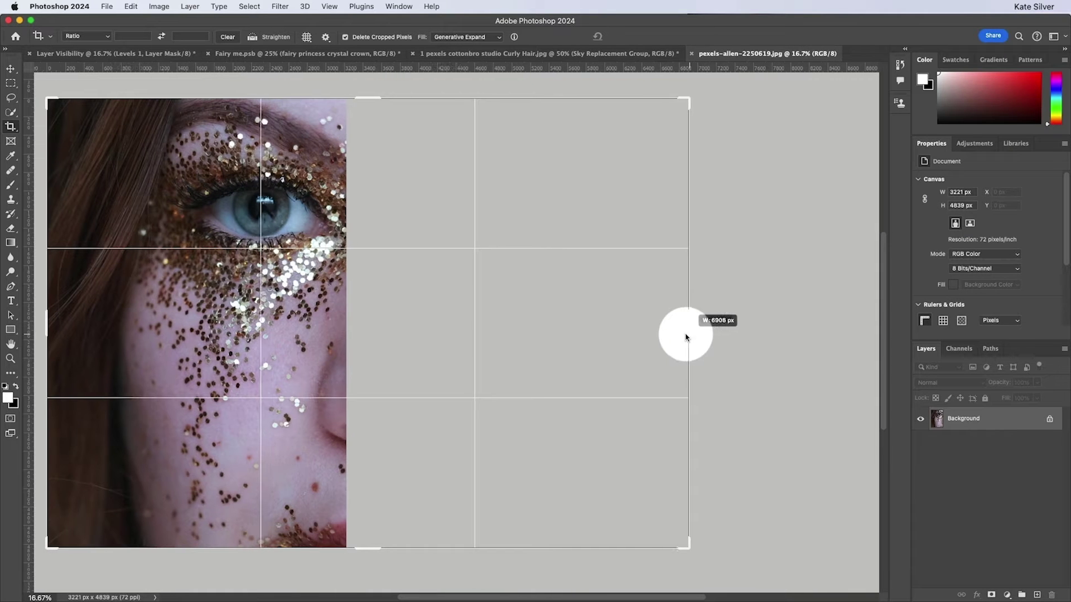
{"action": "left_click_drag", "start_coordinate": [686, 338], "coordinate": [670, 332]}
{"action": "key", "text": "Return"}
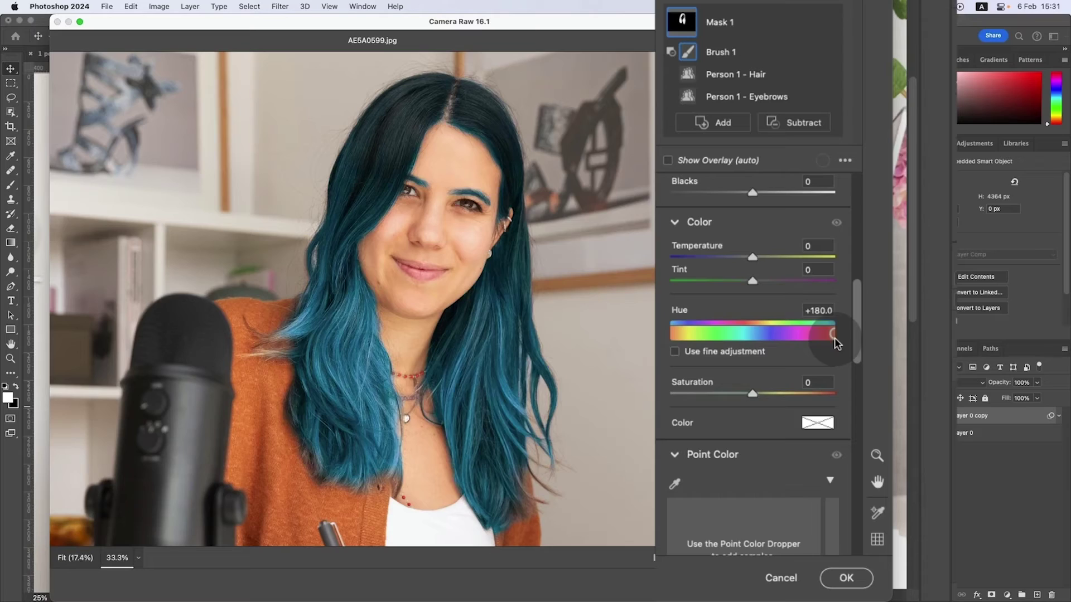
Step: Shift the hair hue to green and fit the honey label onto the box and right bottle
{"action": "left_click_drag", "start_coordinate": [857, 341], "coordinate": [748, 334]}
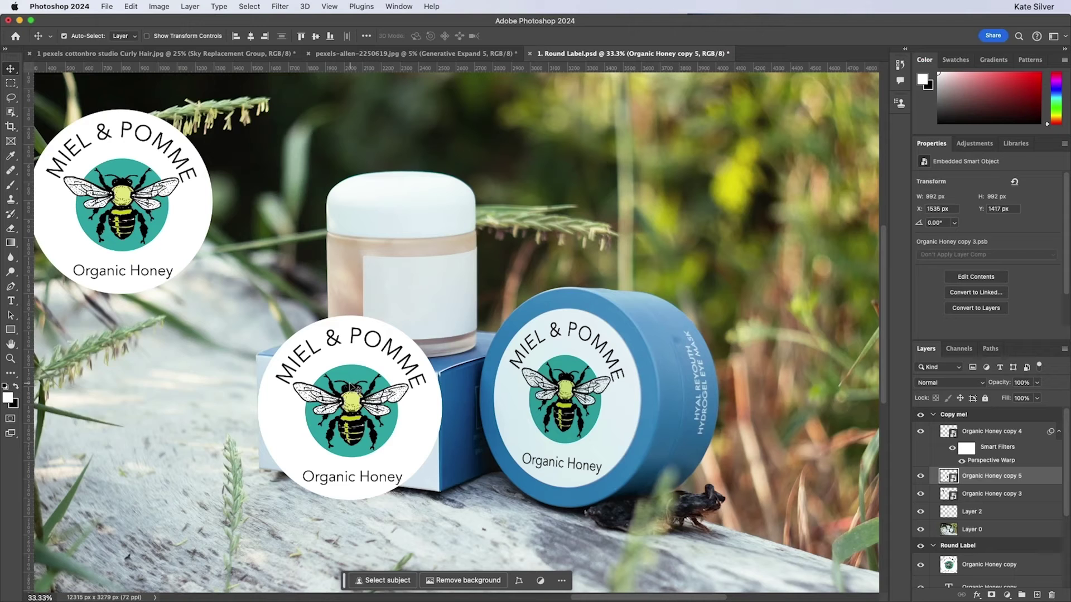
{"action": "key", "text": "super+t"}
{"action": "left_click_drag", "start_coordinate": [428, 323], "coordinate": [384, 357]}
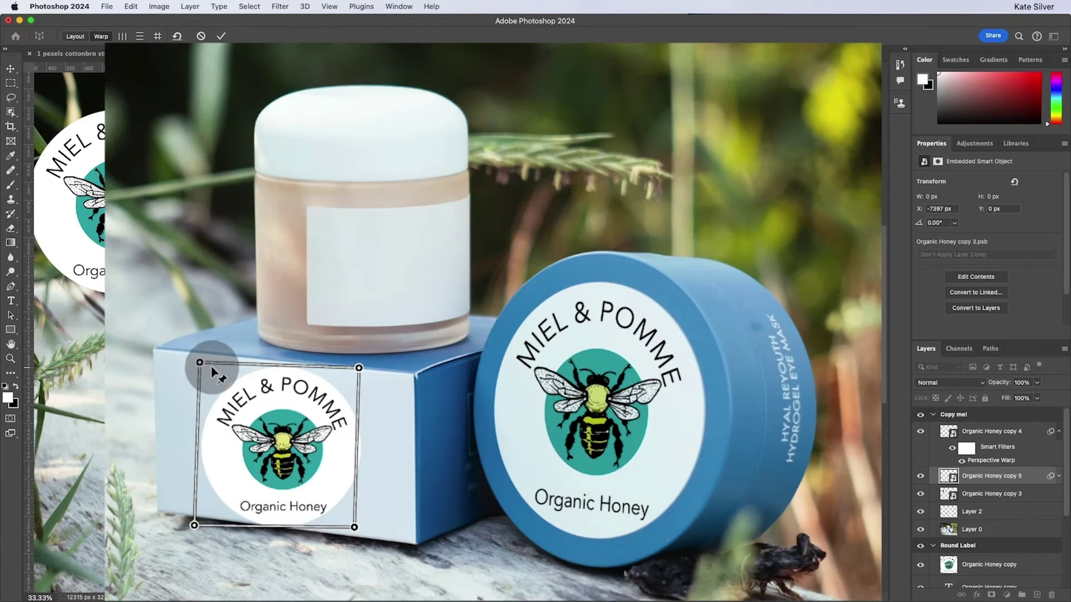
{"action": "left_click_drag", "start_coordinate": [210, 360], "coordinate": [202, 365]}
{"action": "left_click_drag", "start_coordinate": [194, 526], "coordinate": [179, 522]}
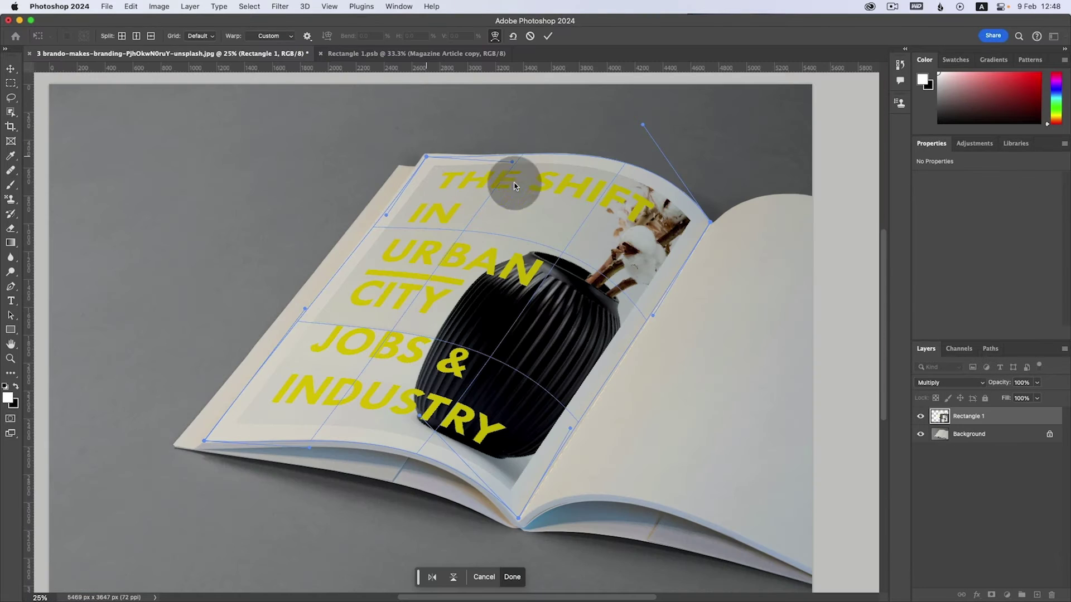
{"action": "left_click_drag", "start_coordinate": [514, 183], "coordinate": [610, 183]}
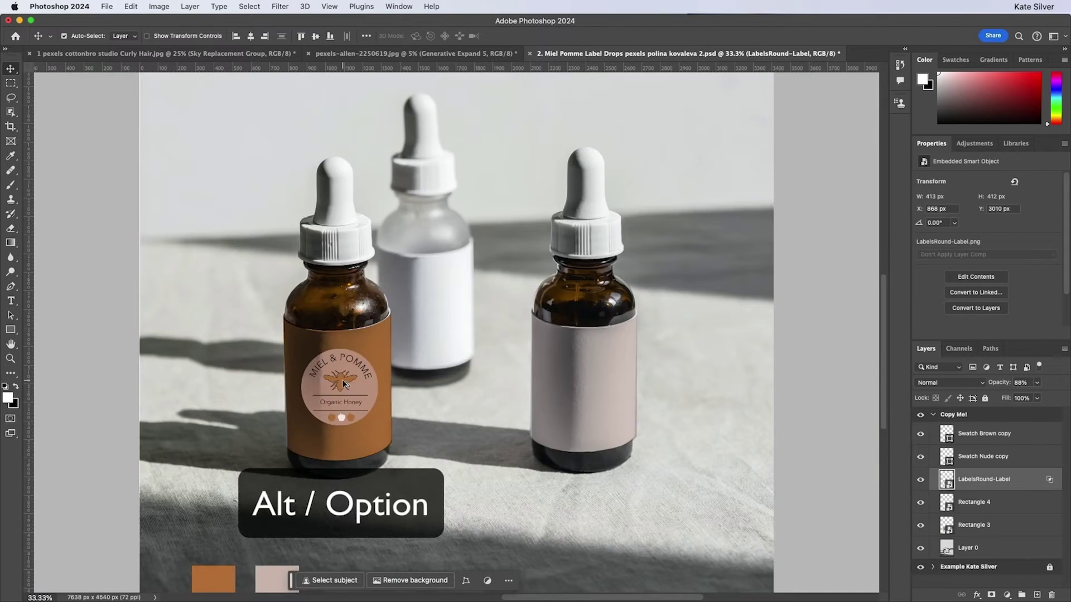
{"action": "left_click_drag", "start_coordinate": [343, 384], "coordinate": [574, 383]}
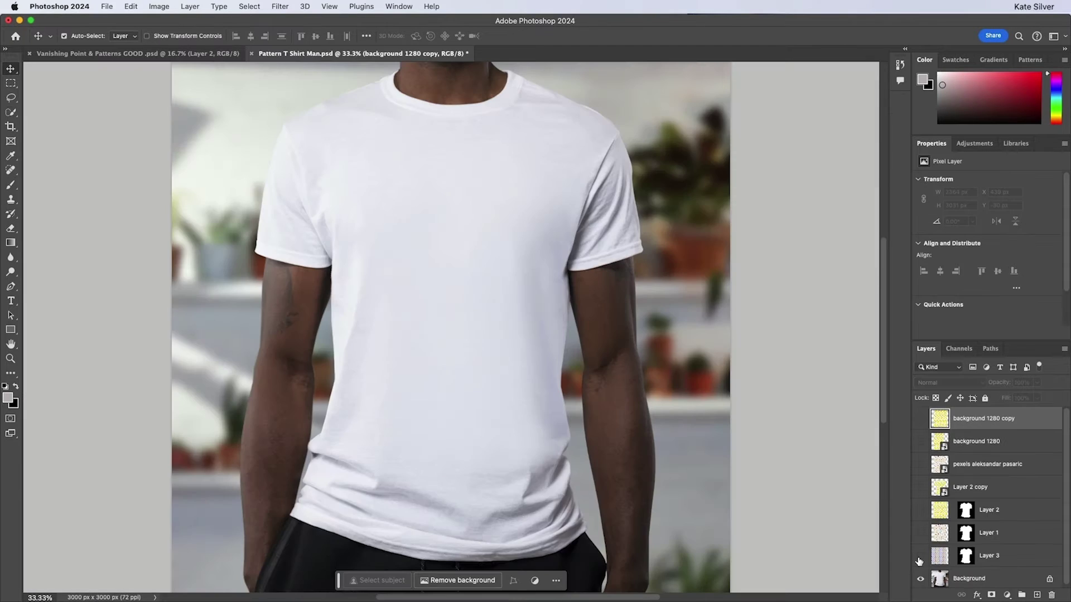
Step: Toggle the shirt's pattern layers and clone the pattern over the white lower area
{"action": "left_click", "coordinate": [921, 556]}
{"action": "left_click", "coordinate": [921, 556]}
{"action": "left_click", "coordinate": [920, 510]}
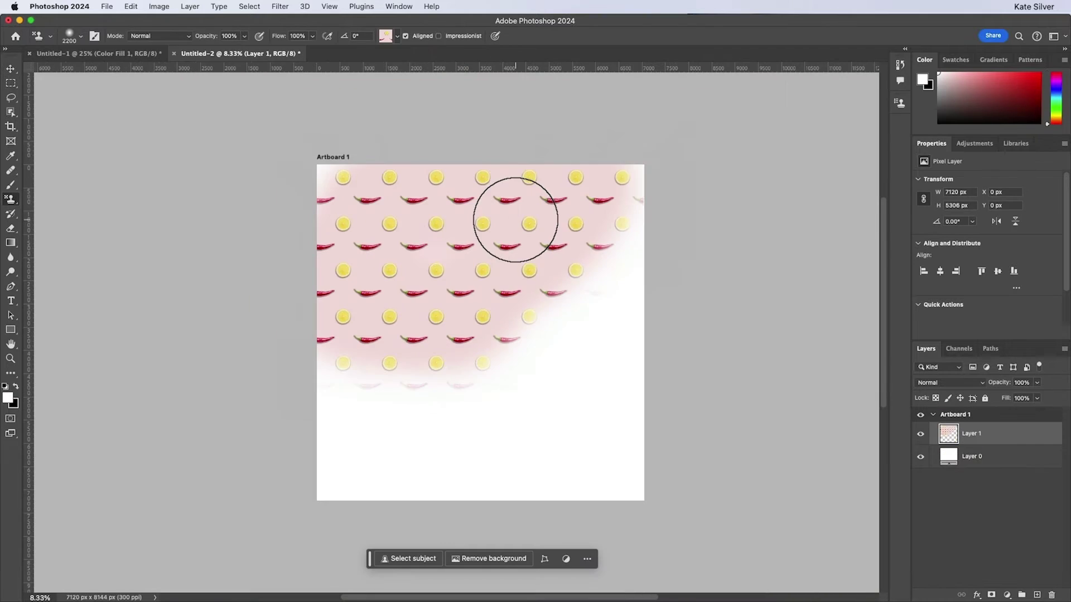
{"action": "mouse_move", "coordinate": [514, 215]}
{"action": "left_mouse_down"}
{"action": "mouse_move", "coordinate": [564, 323]}
{"action": "mouse_move", "coordinate": [597, 502]}
{"action": "mouse_move", "coordinate": [530, 386]}
{"action": "mouse_move", "coordinate": [390, 371]}
{"action": "left_mouse_up"}
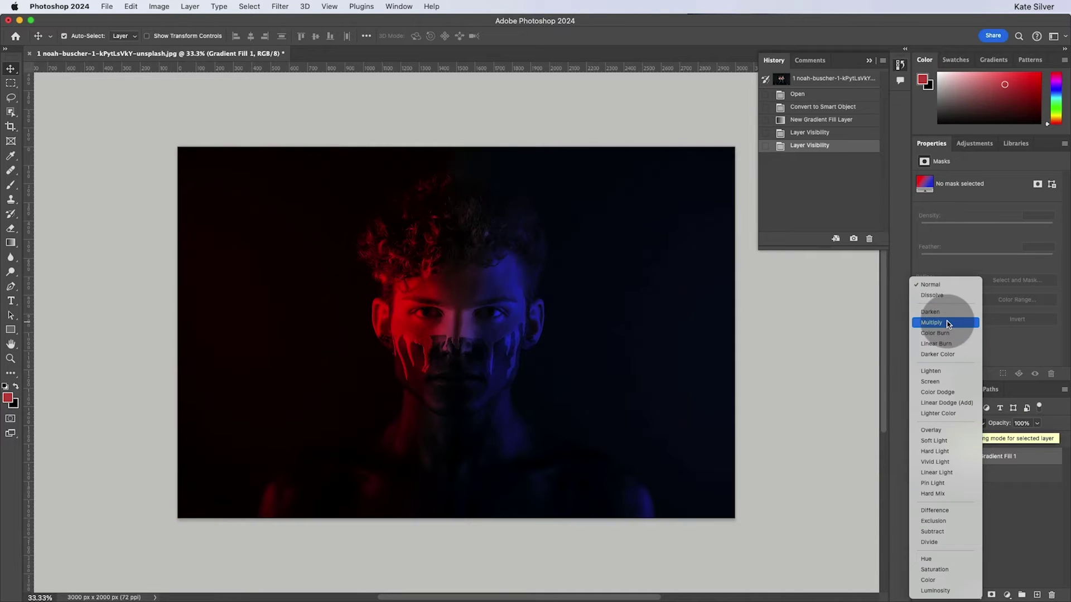
Step: Set the gradient fill to Multiply, redraw it across the face, and angle it -161.32°
{"action": "left_click", "coordinate": [943, 323]}
{"action": "key", "text": "g"}
{"action": "left_click_drag", "start_coordinate": [413, 321], "coordinate": [523, 320]}
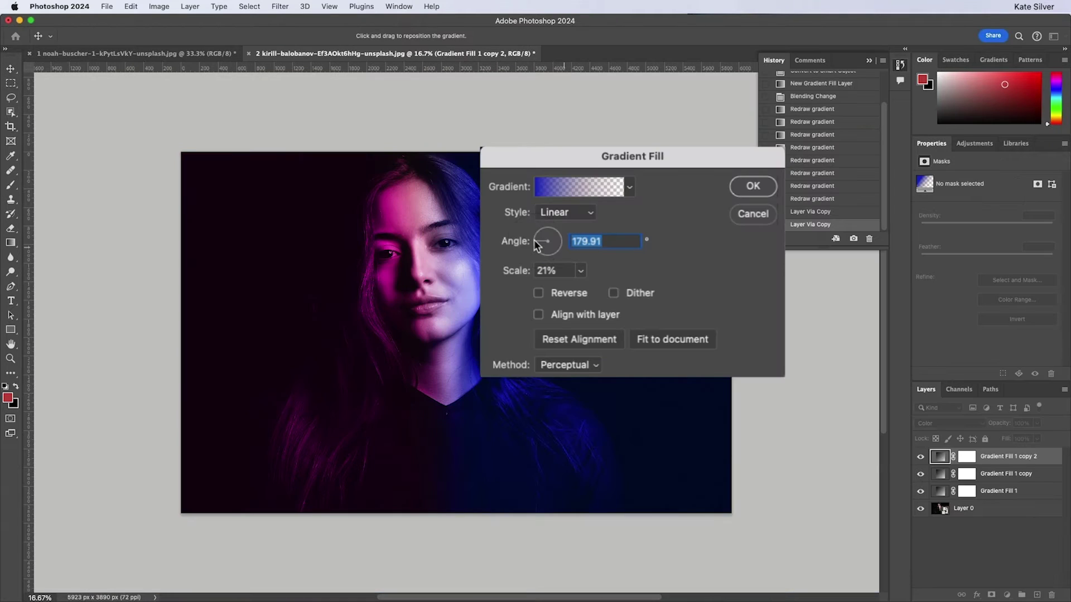
{"action": "left_click_drag", "start_coordinate": [534, 240], "coordinate": [535, 242]}
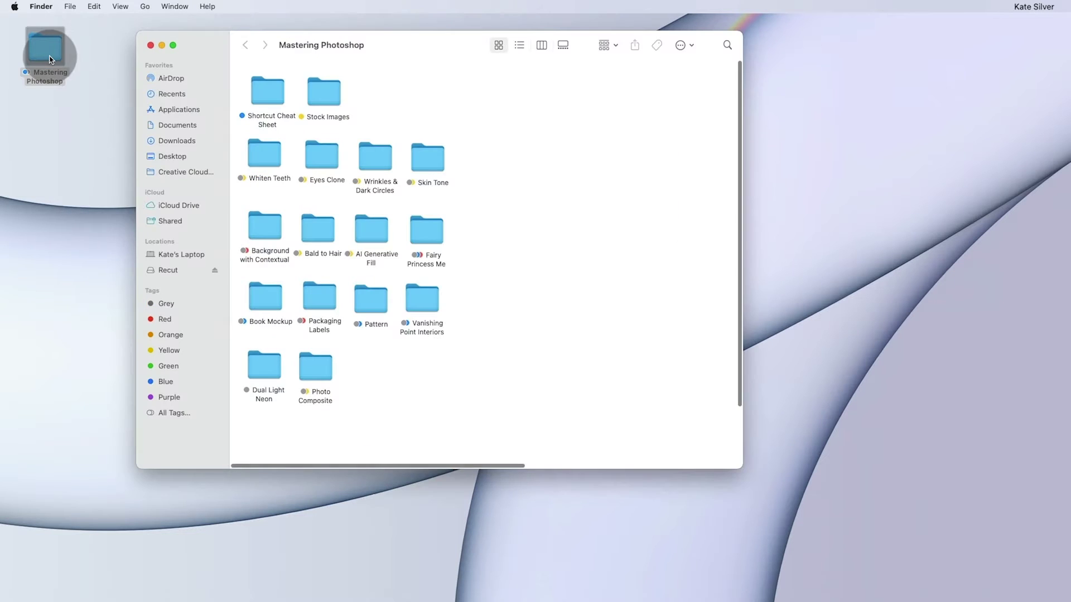
Step: Open the Mastering Photoshop folder, then its Background with Contextual subfolder
{"action": "left_click", "coordinate": [300, 84]}
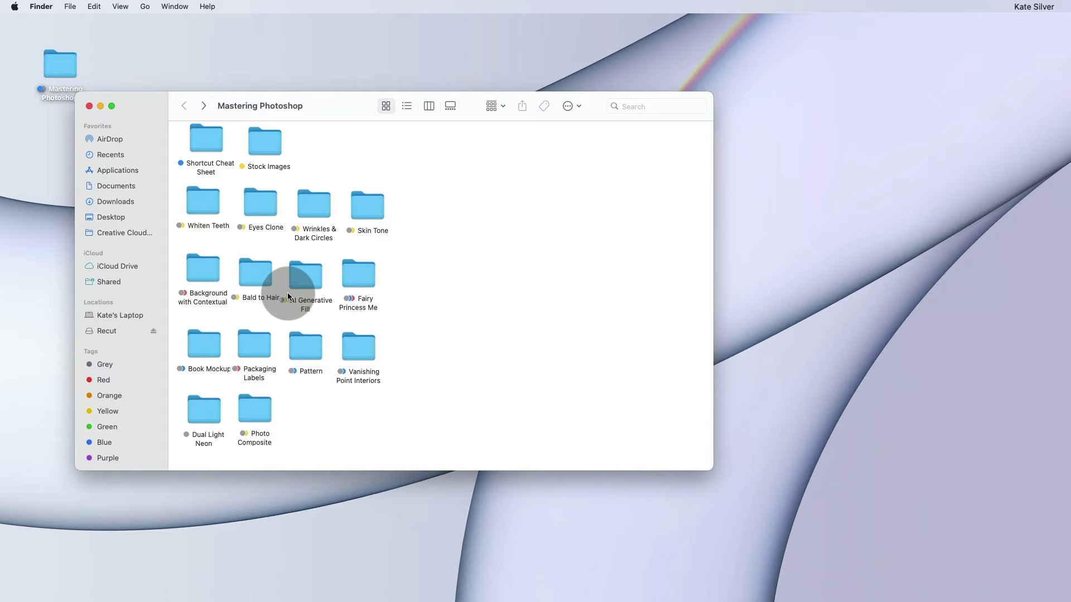
{"action": "left_click", "coordinate": [308, 286]}
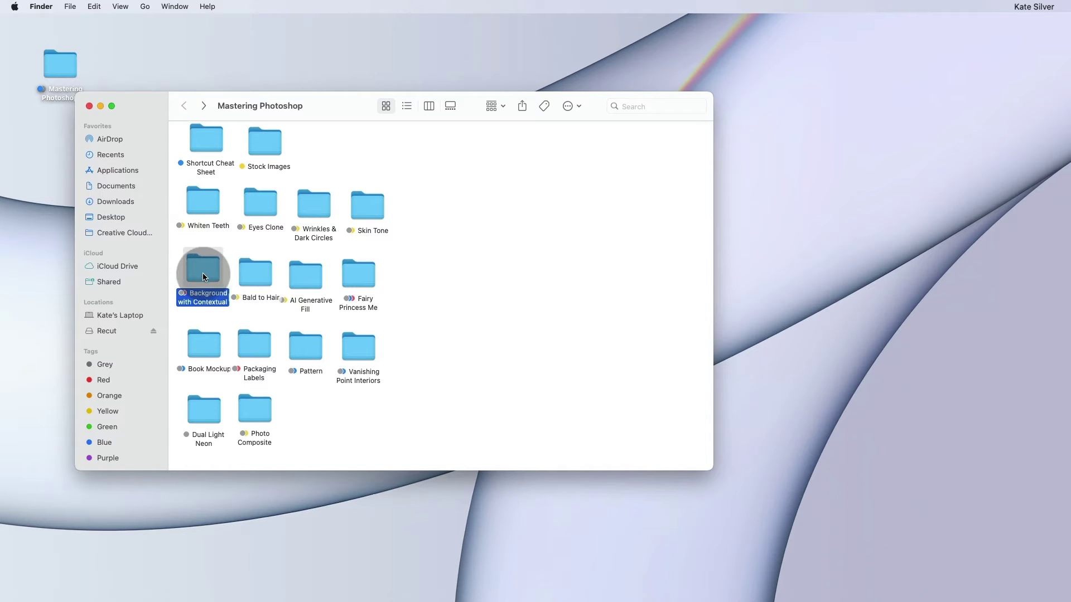
{"action": "double_click", "coordinate": [203, 273]}
Step: Quick Look the sunday-ii photo, then open it with Adobe Photoshop 2024
{"action": "left_click", "coordinate": [395, 212]}
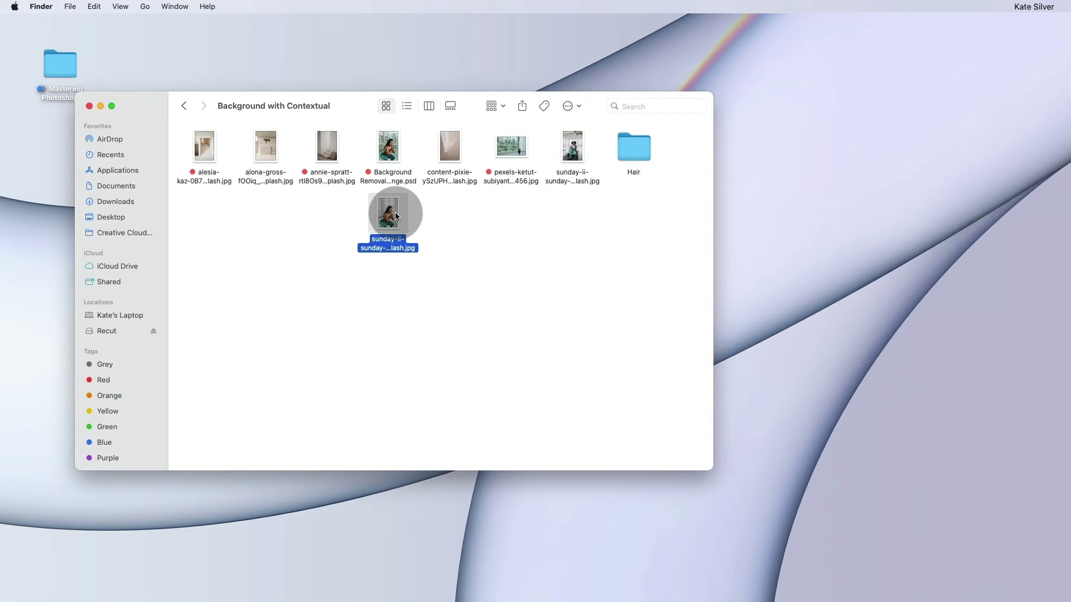
{"action": "key", "text": "space"}
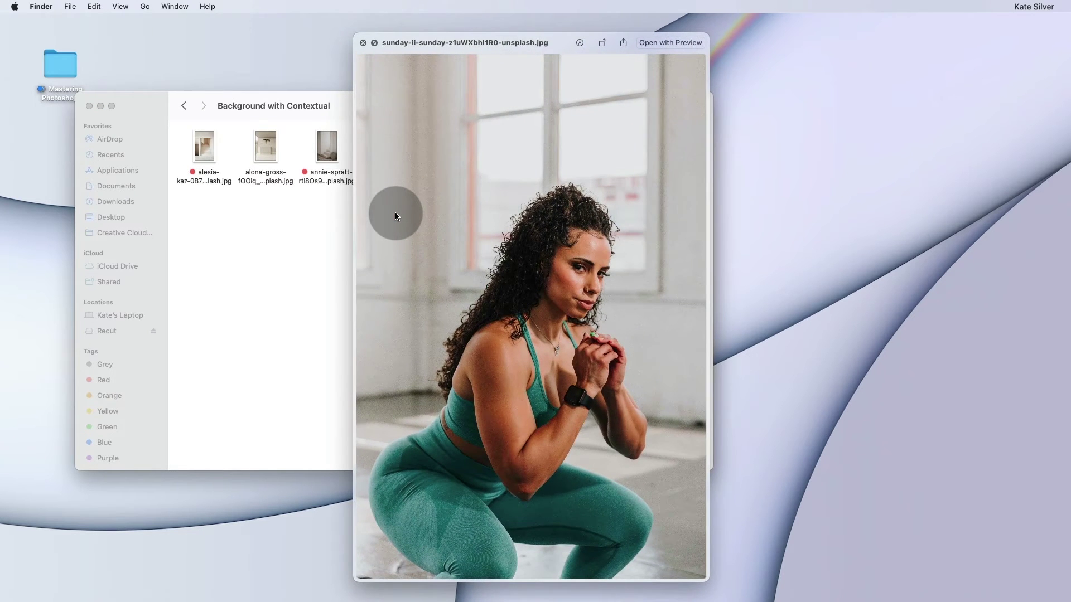
{"action": "key", "text": "space"}
{"action": "right_click", "coordinate": [388, 217]}
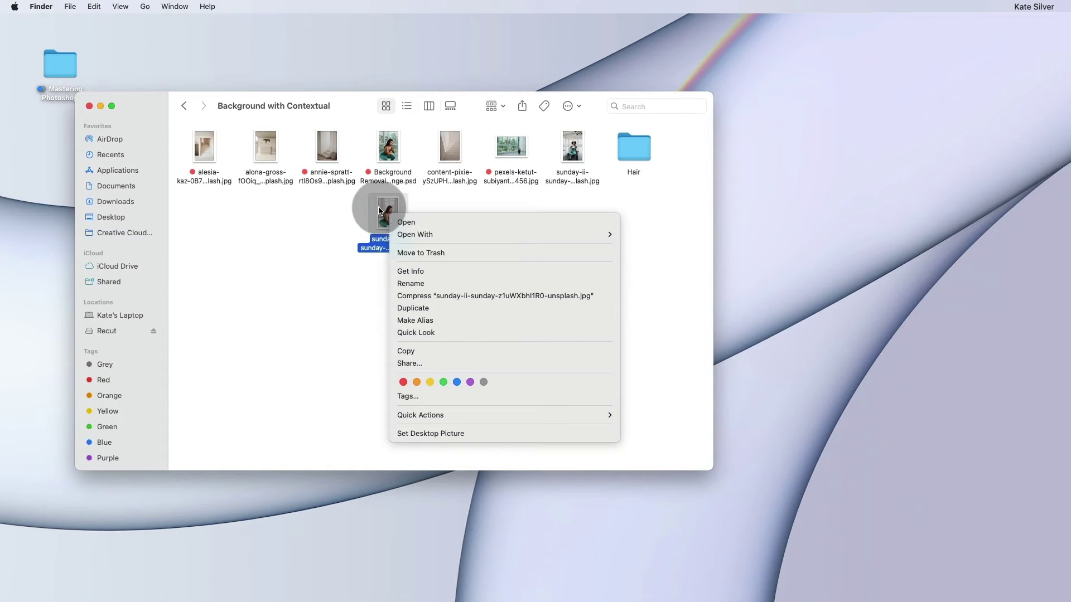
{"action": "mouse_move", "coordinate": [409, 239]}
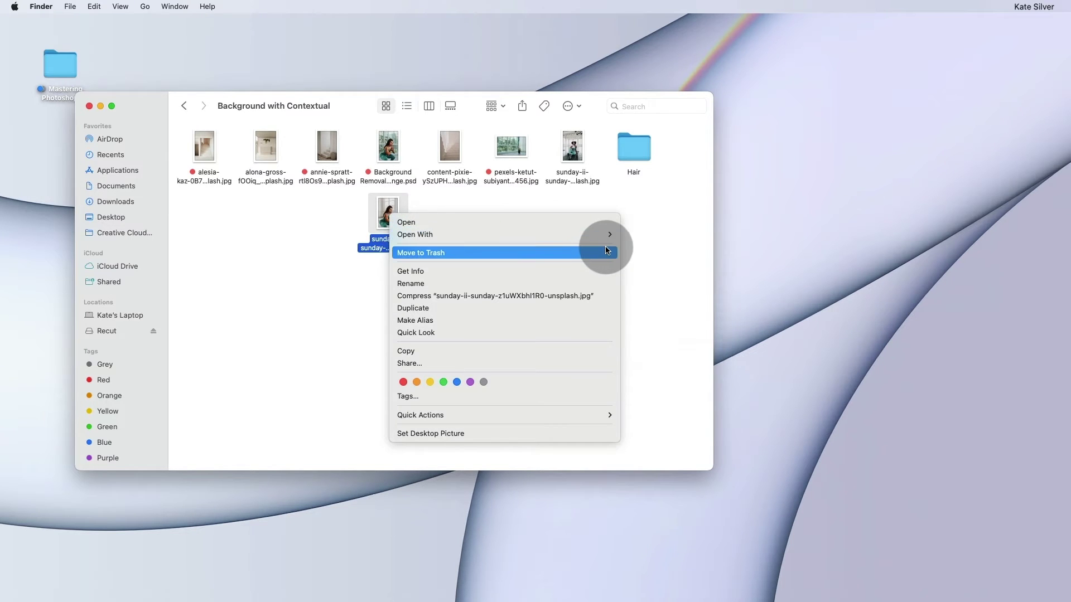
{"action": "left_click", "coordinate": [682, 277]}
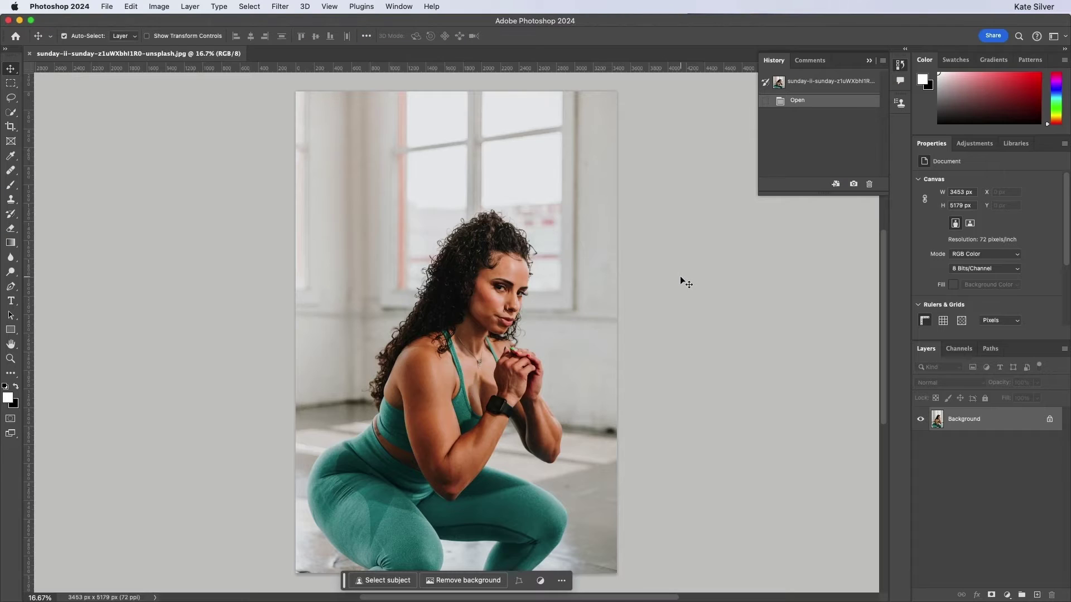
{"action": "left_click", "coordinate": [607, 316]}
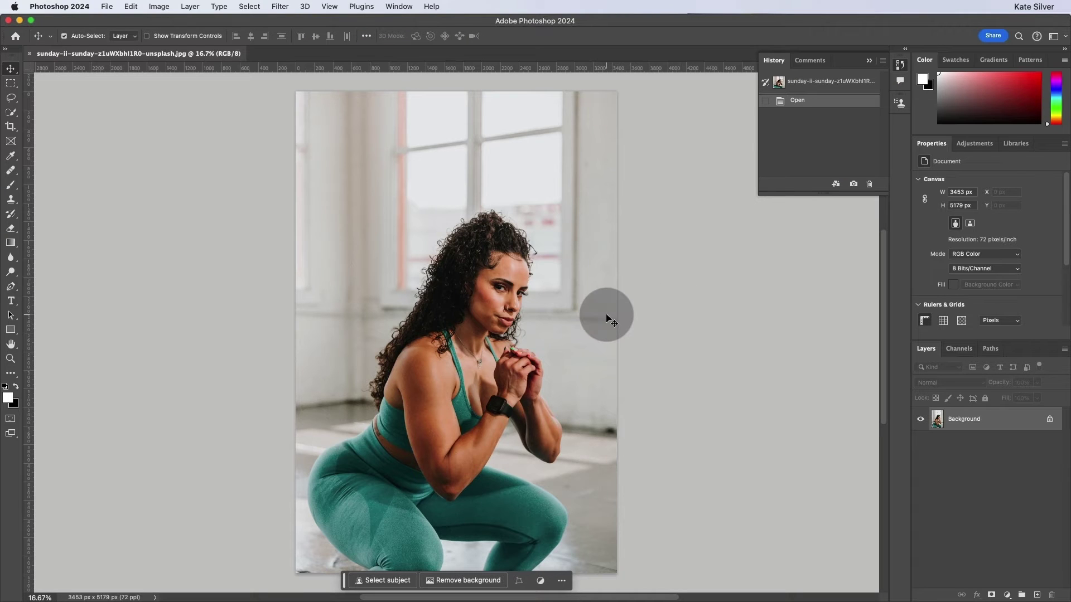
{"action": "left_click_drag", "start_coordinate": [344, 581], "coordinate": [294, 583]}
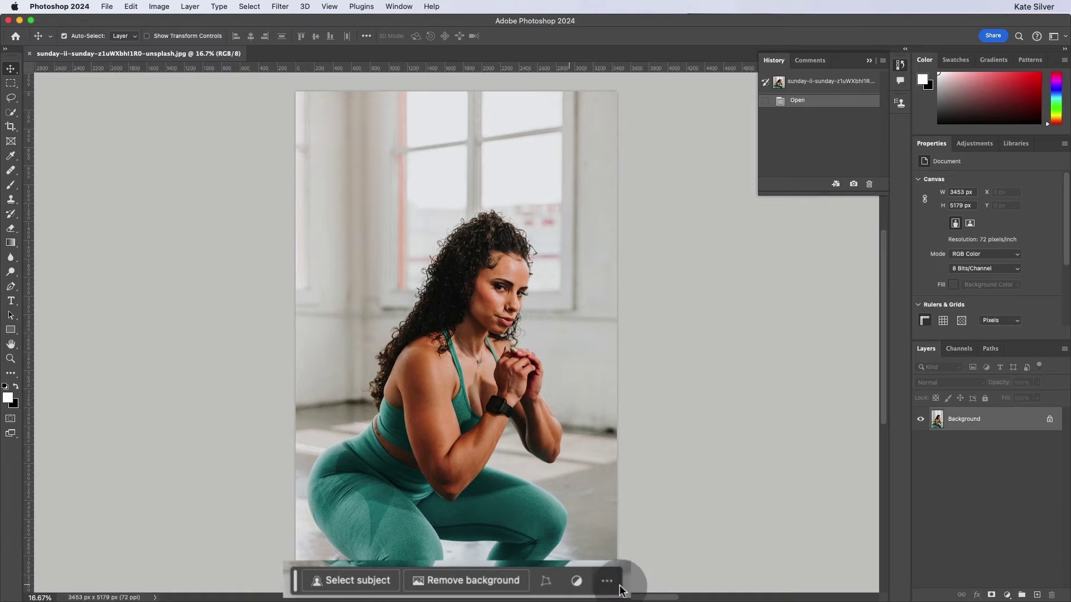
{"action": "left_click", "coordinate": [448, 563]}
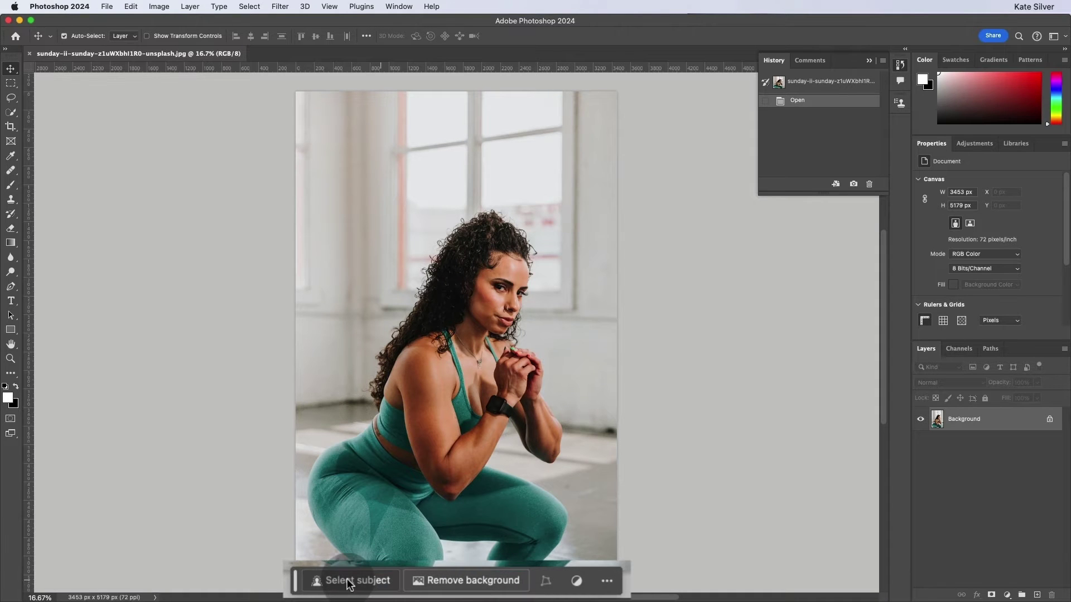
{"action": "left_click", "coordinate": [300, 580]}
{"action": "left_click_drag", "start_coordinate": [297, 581], "coordinate": [343, 582]}
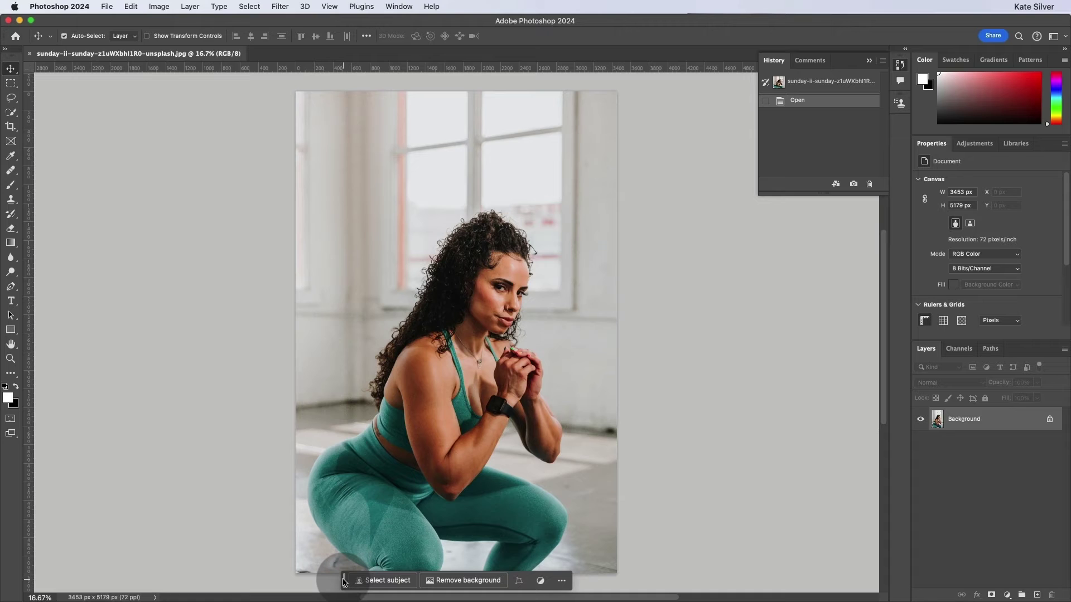
{"action": "left_click", "coordinate": [399, 7]}
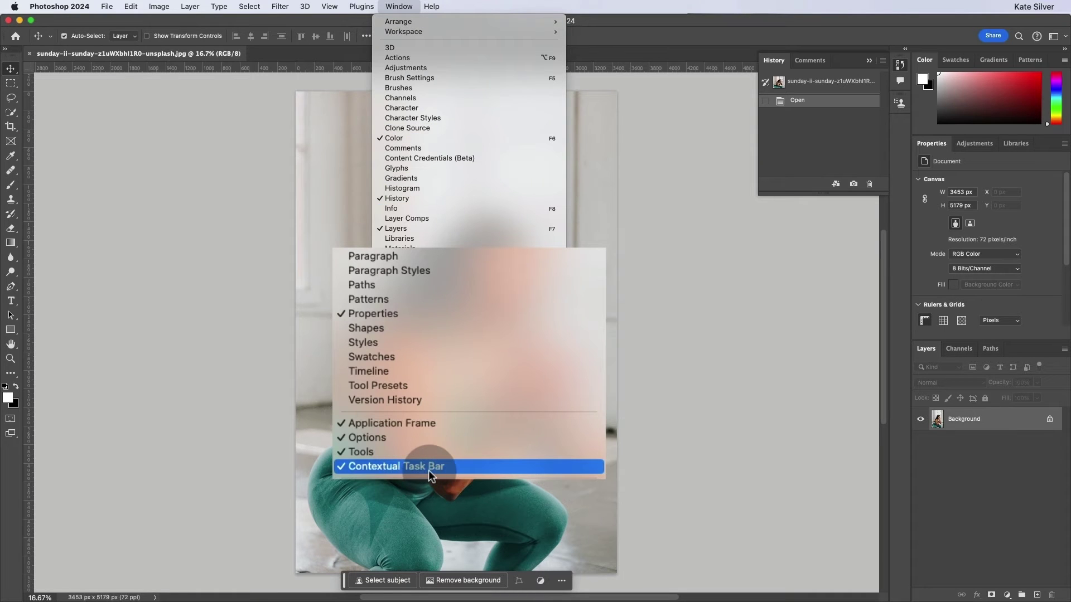
{"action": "left_click", "coordinate": [353, 467]}
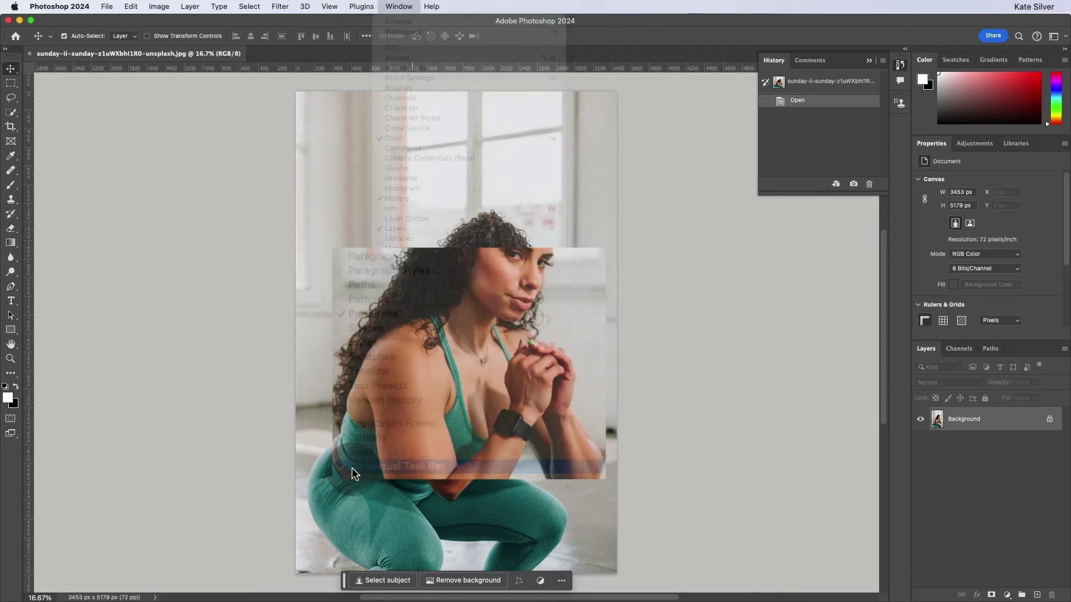
{"action": "left_click", "coordinate": [406, 9]}
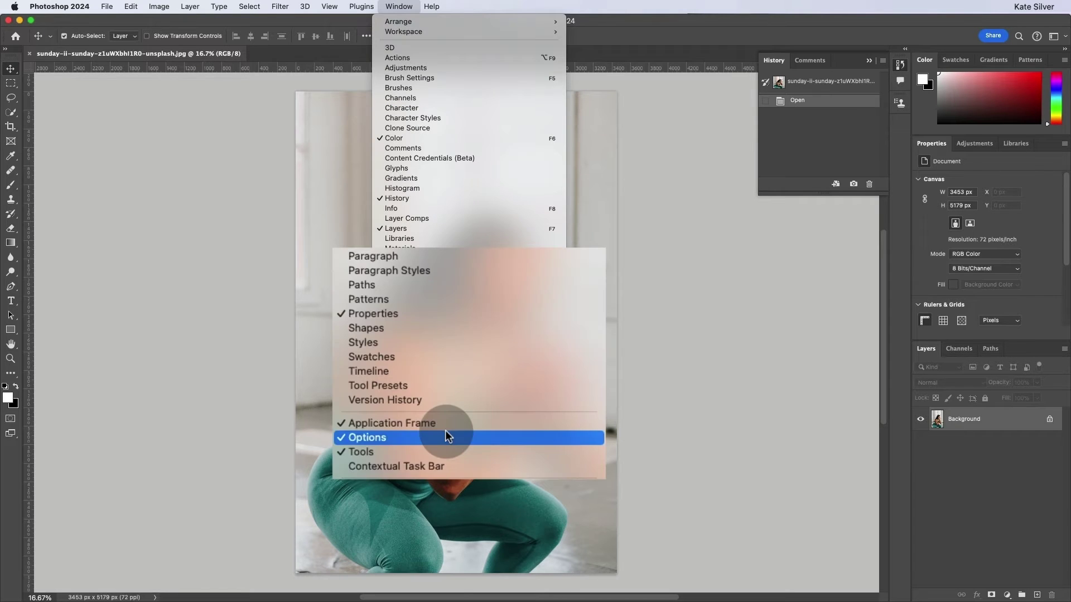
{"action": "left_click", "coordinate": [385, 469]}
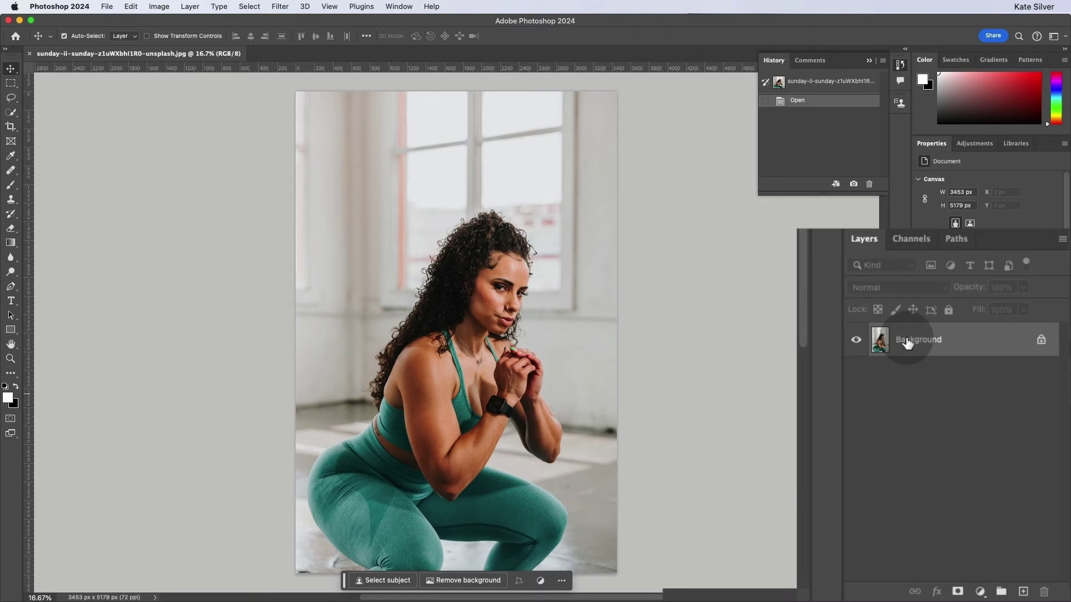
Step: Convert the sunday-ii Background layer into a smart object, Layer 0
{"action": "right_click", "coordinate": [908, 342]}
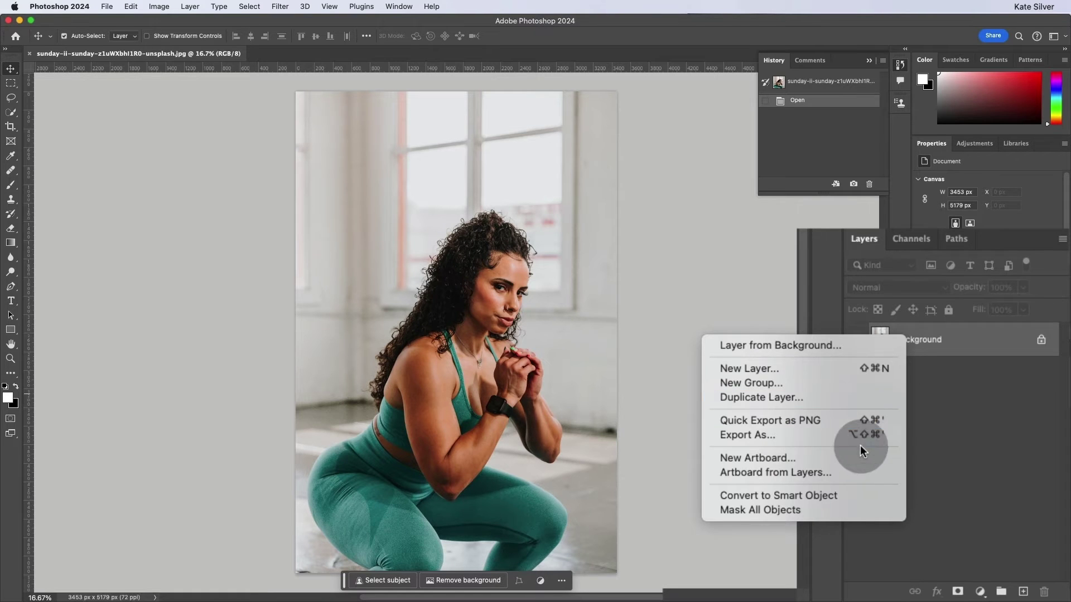
{"action": "left_click", "coordinate": [849, 498]}
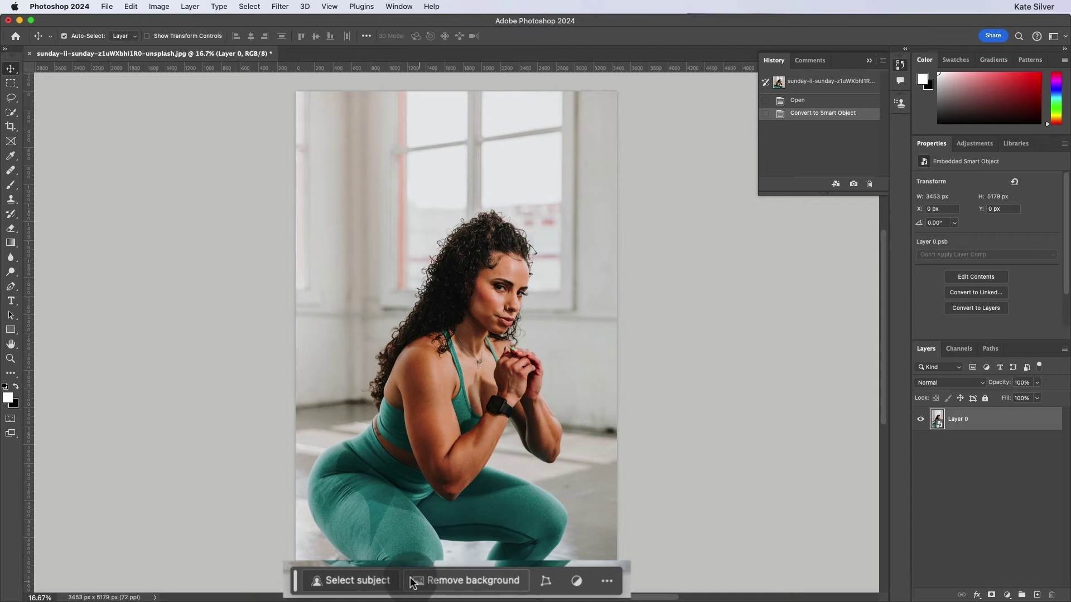
{"action": "left_click", "coordinate": [366, 582]}
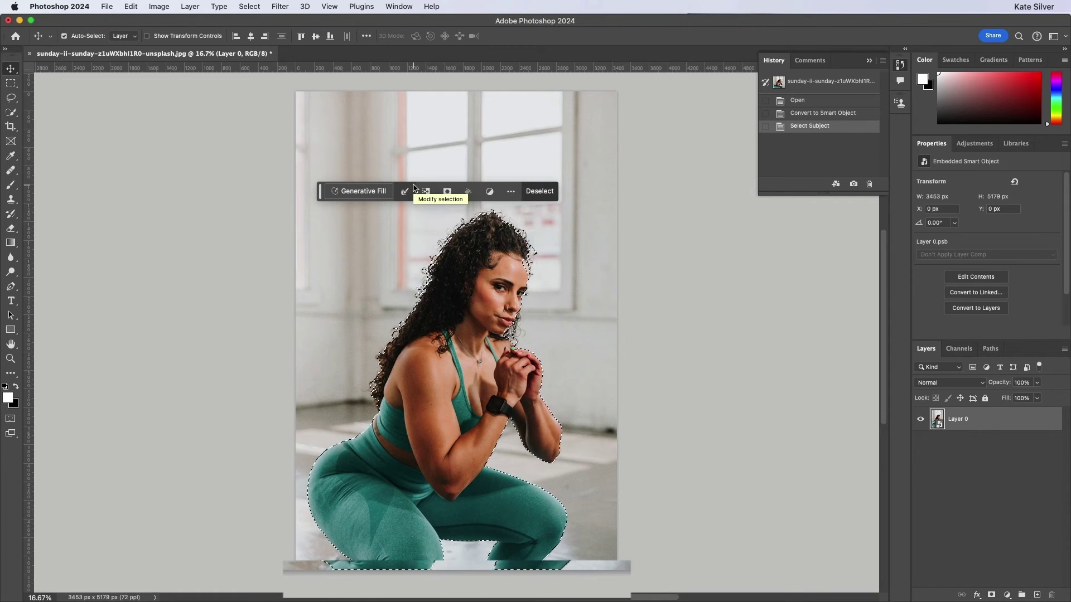
{"action": "key", "text": "super+plus"}
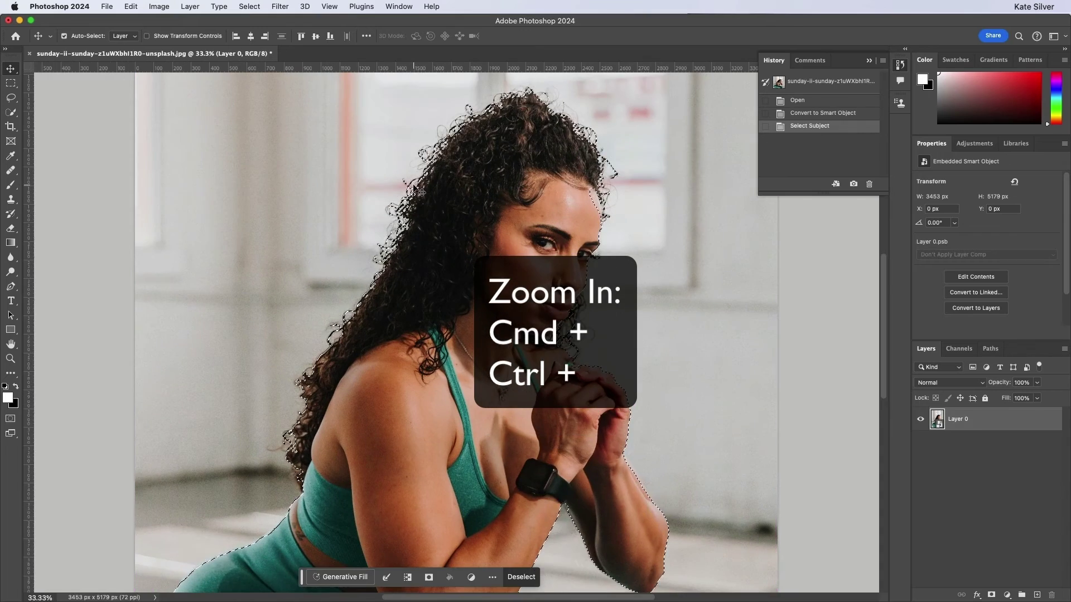
{"action": "scroll", "coordinate": [414, 186], "scroll_direction": "down", "scroll_amount": 4}
{"action": "scroll", "coordinate": [414, 186], "scroll_direction": "right", "scroll_amount": 5}
{"action": "scroll", "coordinate": [414, 185], "scroll_direction": "up", "scroll_amount": 6}
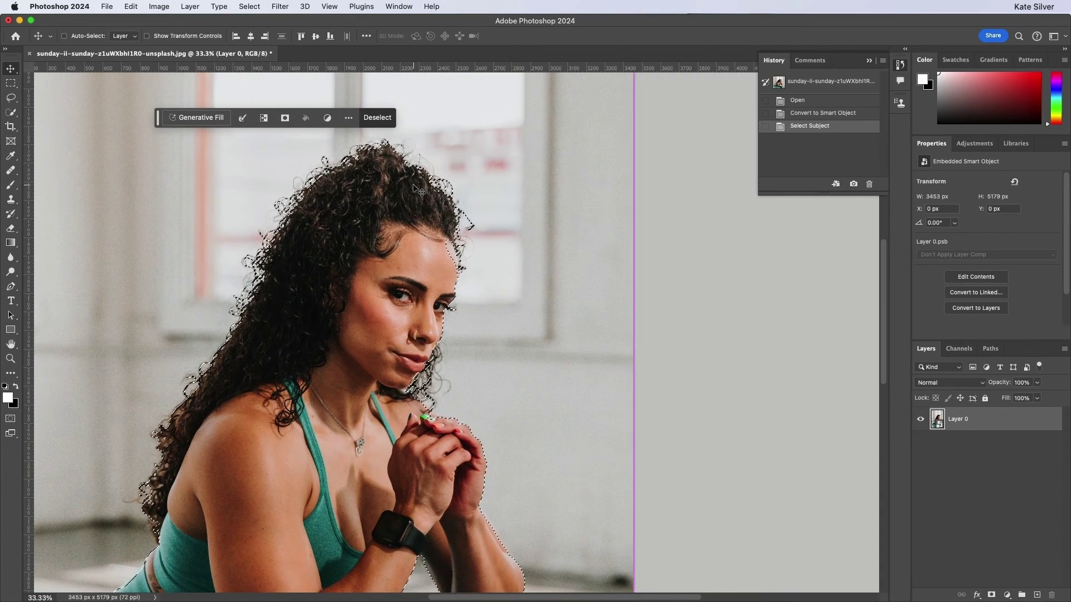
{"action": "scroll", "coordinate": [414, 190], "scroll_direction": "up", "scroll_amount": 2}
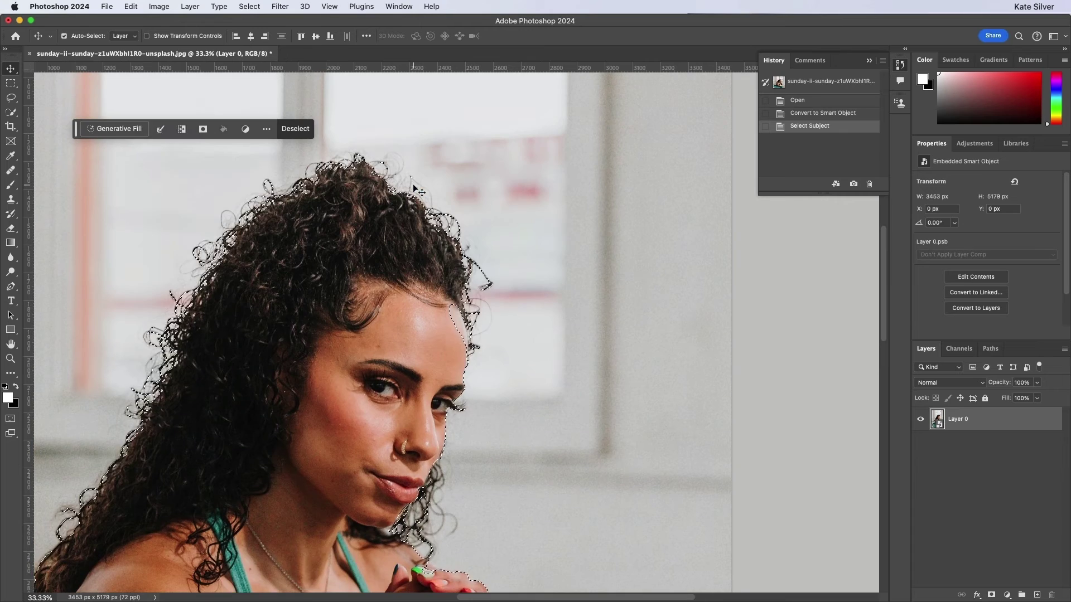
{"action": "left_click", "coordinate": [177, 129]}
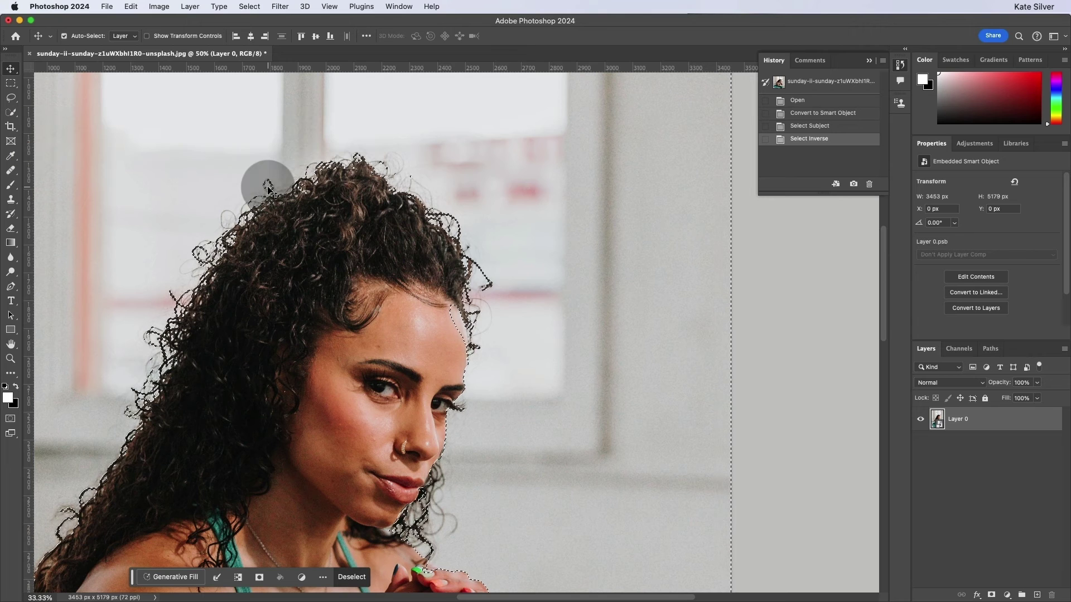
{"action": "left_click_drag", "start_coordinate": [133, 580], "coordinate": [137, 145]}
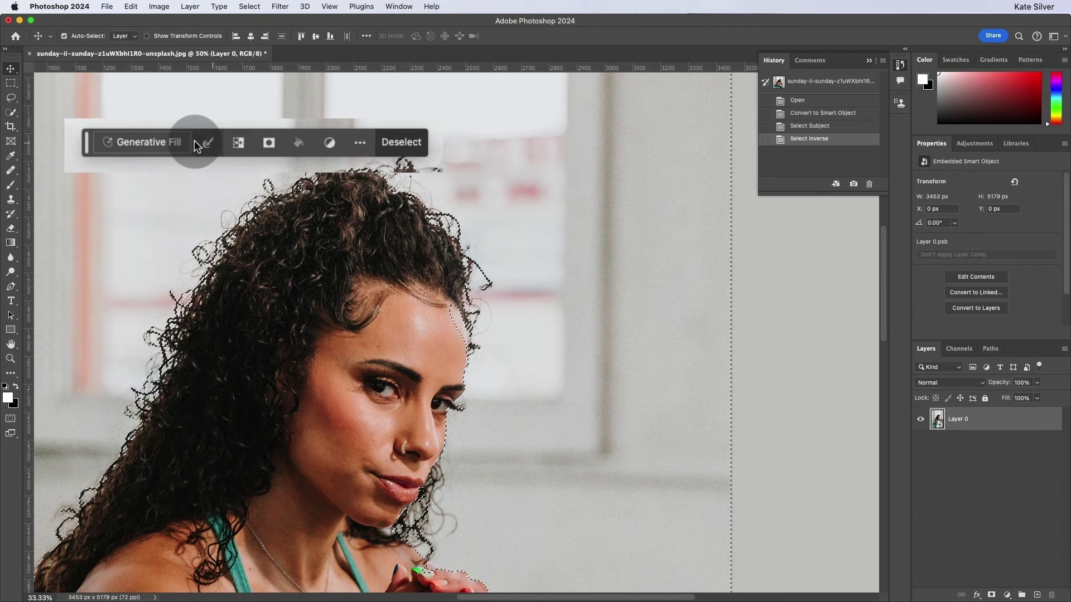
{"action": "left_click", "coordinate": [414, 142]}
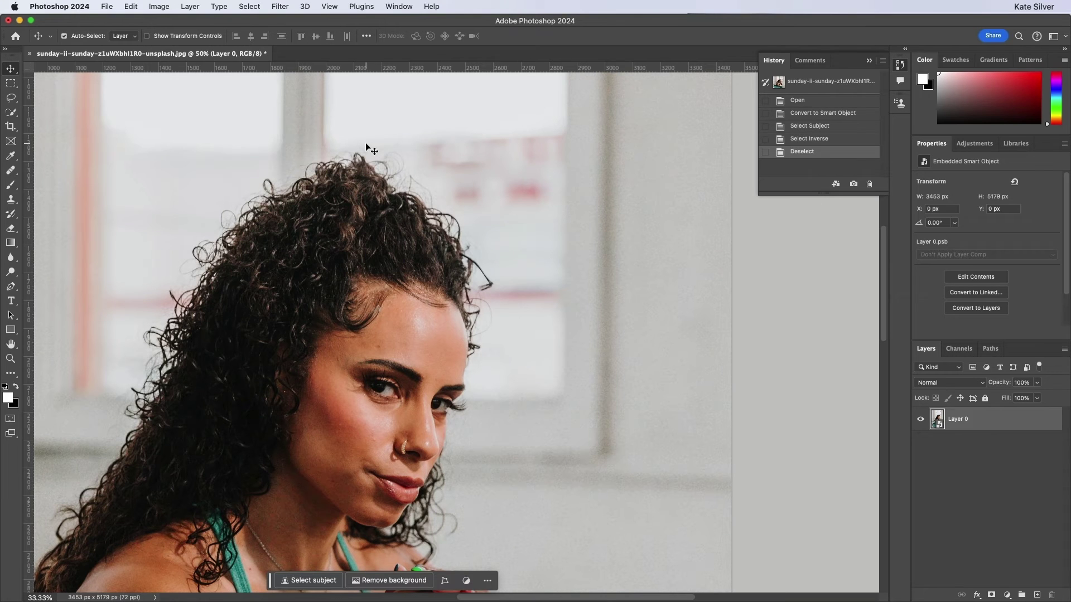
{"action": "scroll", "coordinate": [310, 493], "scroll_direction": "down", "scroll_amount": 3}
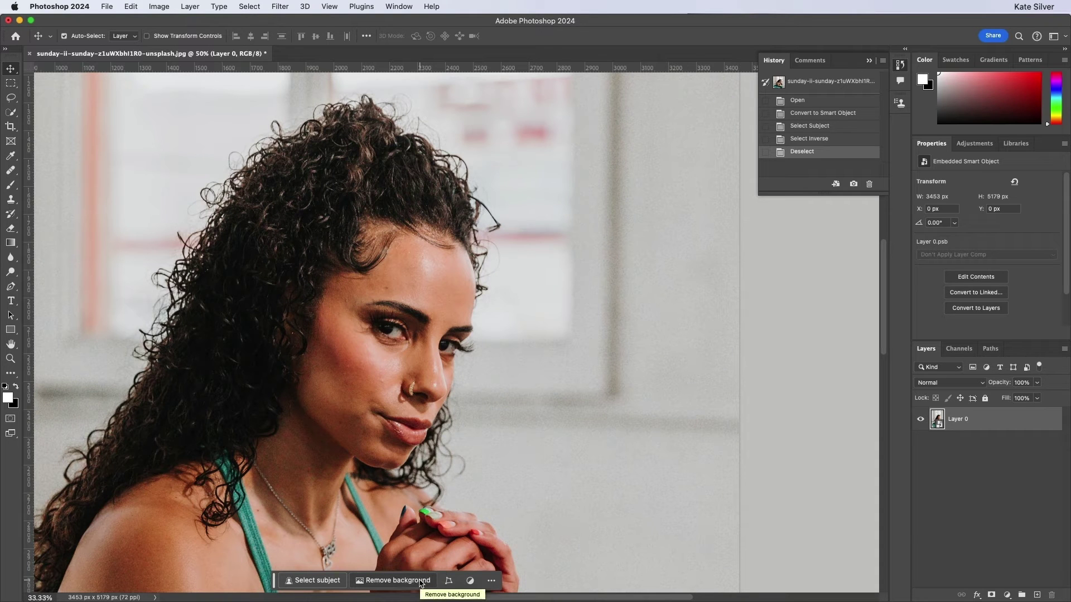
Step: Zoom out, apply Remove background to mask out the window, and zoom in on the hairline
{"action": "left_click", "coordinate": [397, 581]}
{"action": "key", "text": "super+minus"}
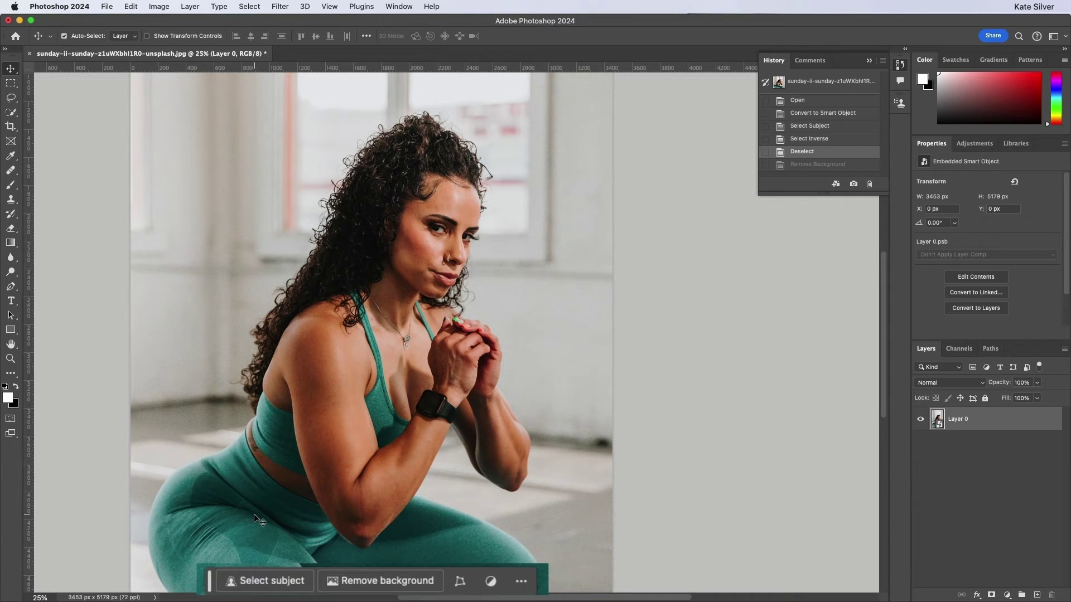
{"action": "left_click", "coordinate": [363, 586]}
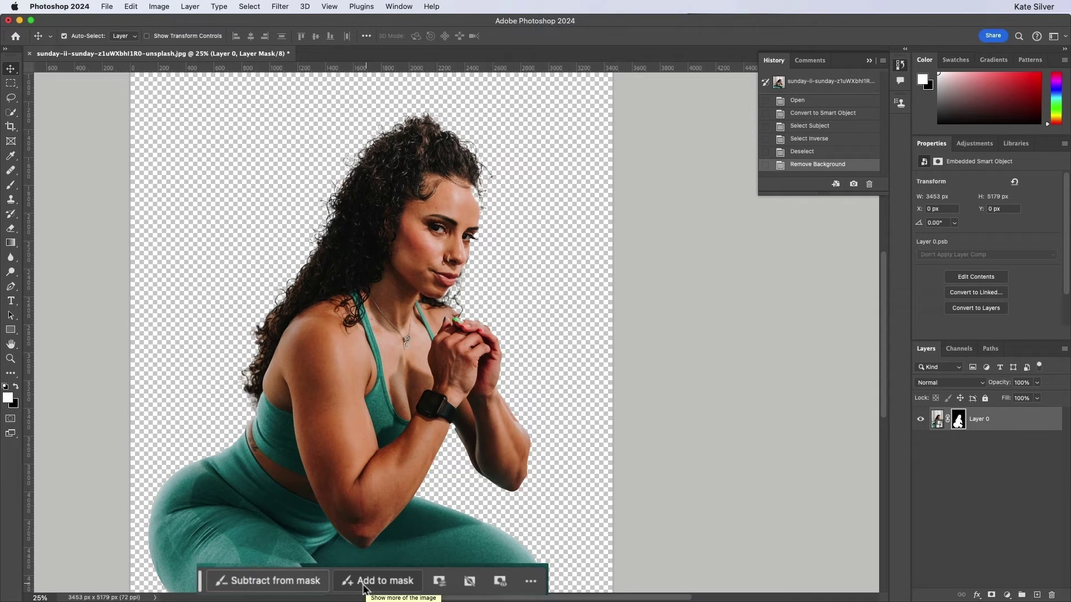
{"action": "scroll", "coordinate": [378, 463], "scroll_direction": "up", "scroll_amount": 4}
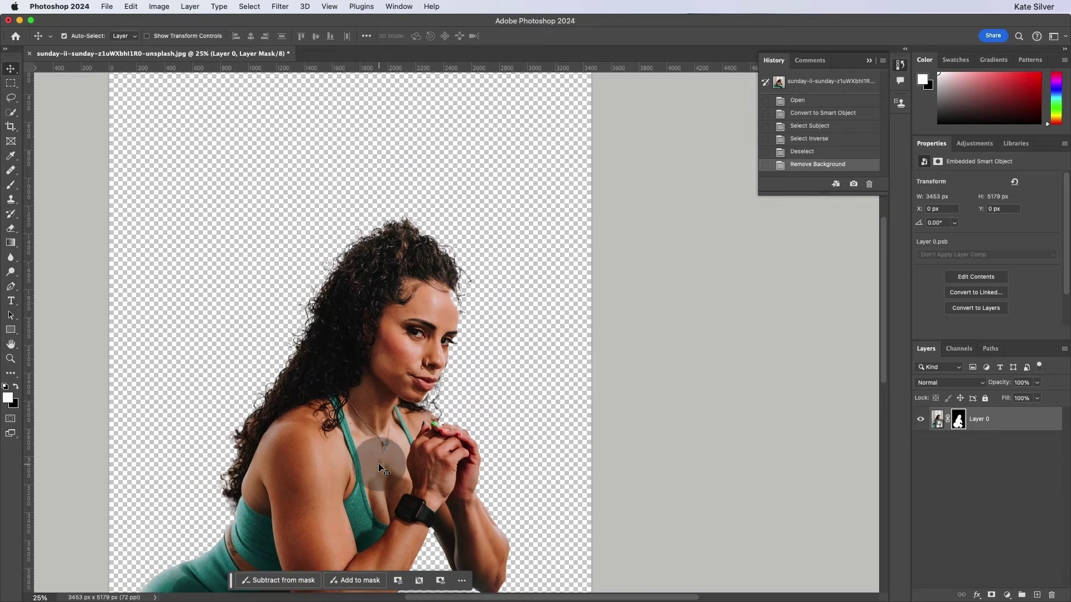
{"action": "key", "text": "super+plus"}
{"action": "key", "text": "super+plus"}
{"action": "key", "text": "super+plus"}
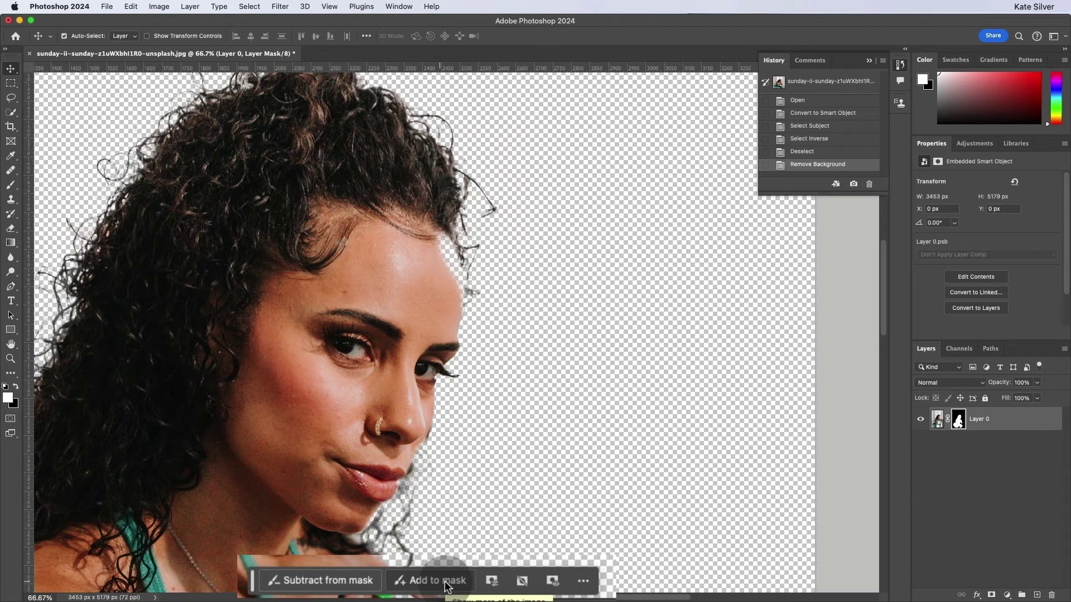
{"action": "left_click", "coordinate": [444, 581]}
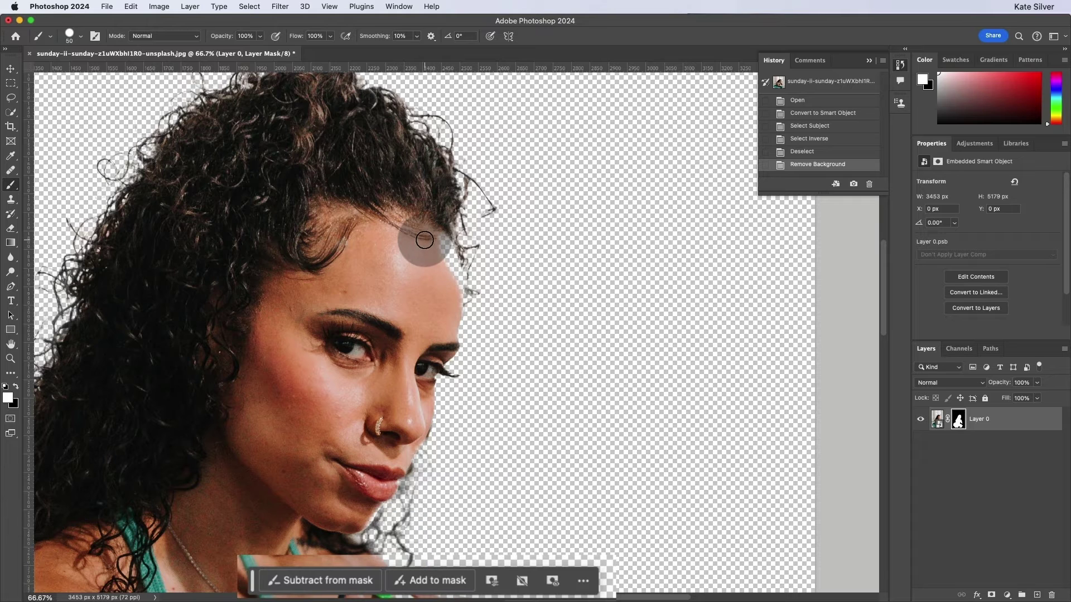
Step: Adjust the brush size and paint back the forehead hairline and green fingernail on the mask
{"action": "key", "text": "bracketleft"}
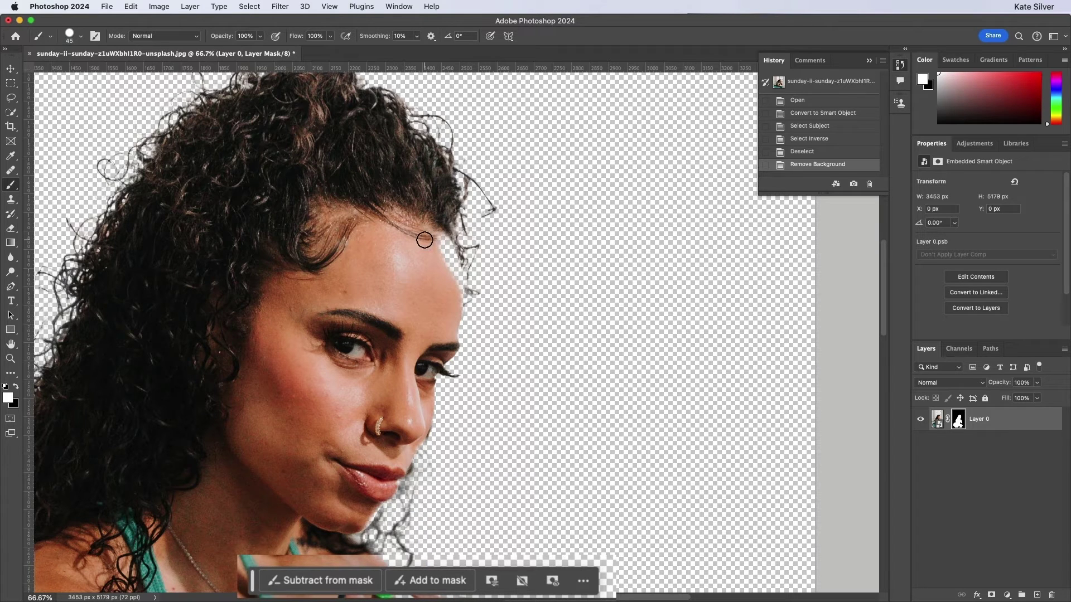
{"action": "key", "text": "bracketright"}
{"action": "key", "text": "bracketright"}
{"action": "key", "text": "bracketright"}
{"action": "key", "text": "bracketleft"}
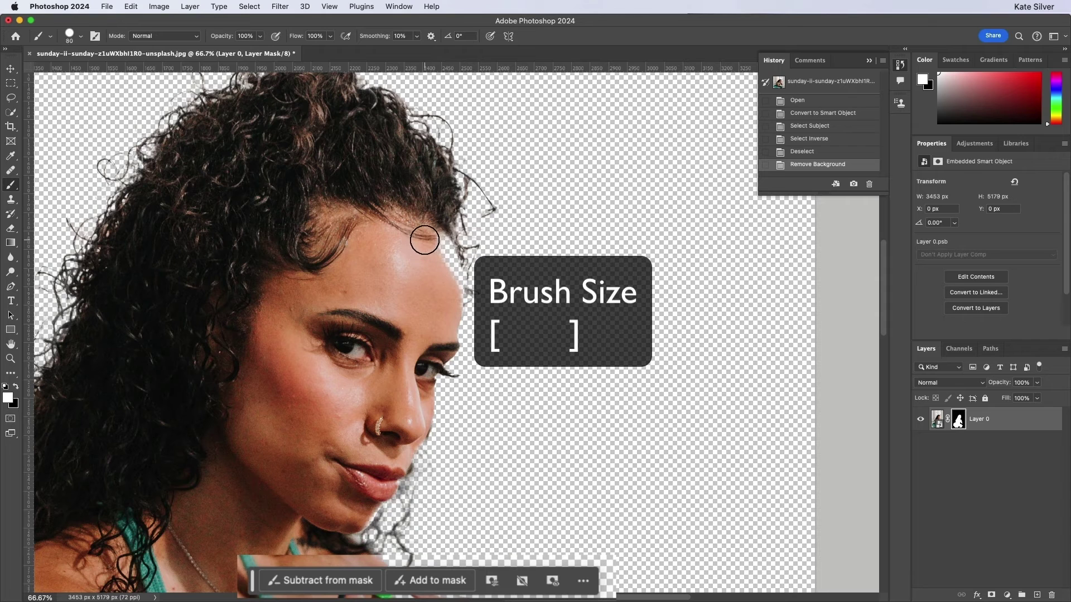
{"action": "key", "text": "bracketright"}
{"action": "key", "text": "bracketright"}
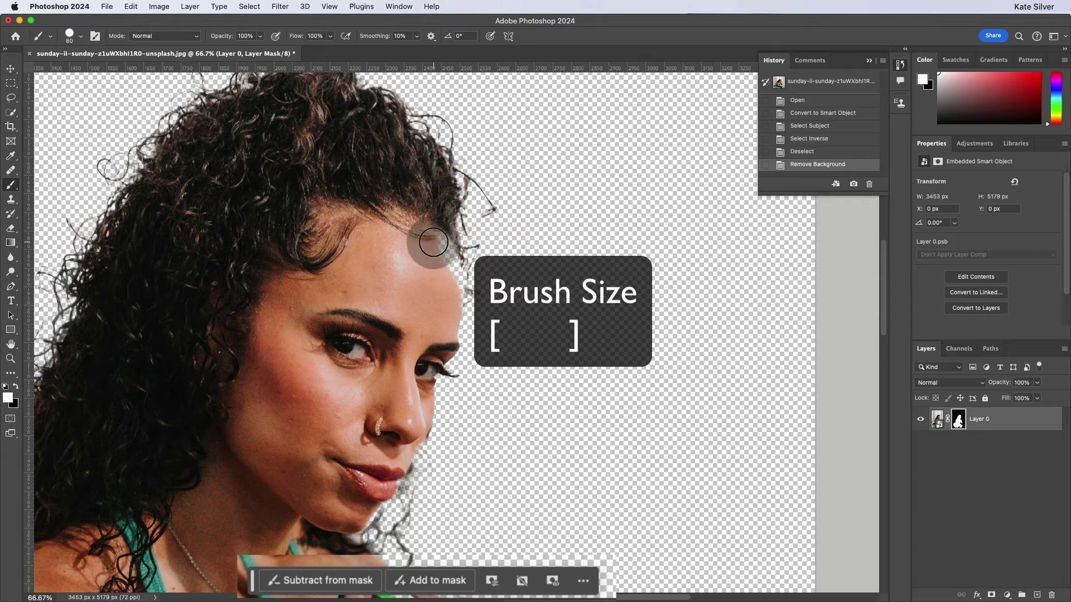
{"action": "mouse_move", "coordinate": [447, 292]}
{"action": "left_mouse_down"}
{"action": "mouse_move", "coordinate": [454, 267]}
{"action": "mouse_move", "coordinate": [438, 334]}
{"action": "mouse_move", "coordinate": [418, 262]}
{"action": "mouse_move", "coordinate": [430, 213]}
{"action": "mouse_move", "coordinate": [426, 296]}
{"action": "mouse_move", "coordinate": [412, 193]}
{"action": "mouse_move", "coordinate": [437, 197]}
{"action": "left_mouse_up"}
{"action": "scroll", "coordinate": [412, 193], "scroll_direction": "down", "scroll_amount": 2}
{"action": "scroll", "coordinate": [412, 193], "scroll_direction": "left", "scroll_amount": 2}
{"action": "scroll", "coordinate": [436, 197], "scroll_direction": "down", "scroll_amount": 10}
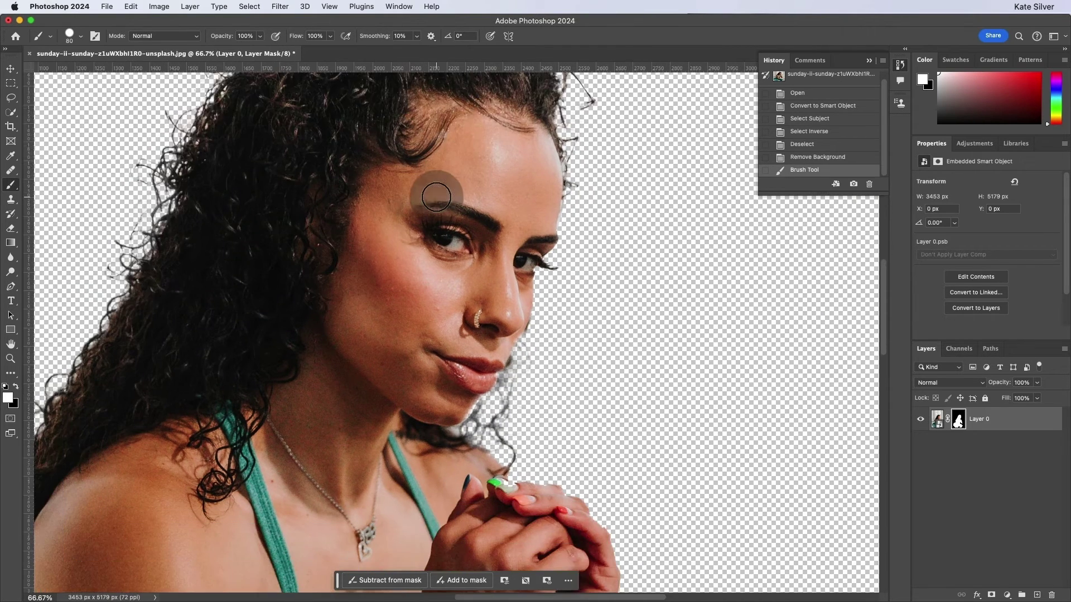
{"action": "scroll", "coordinate": [436, 197], "scroll_direction": "right", "scroll_amount": 5}
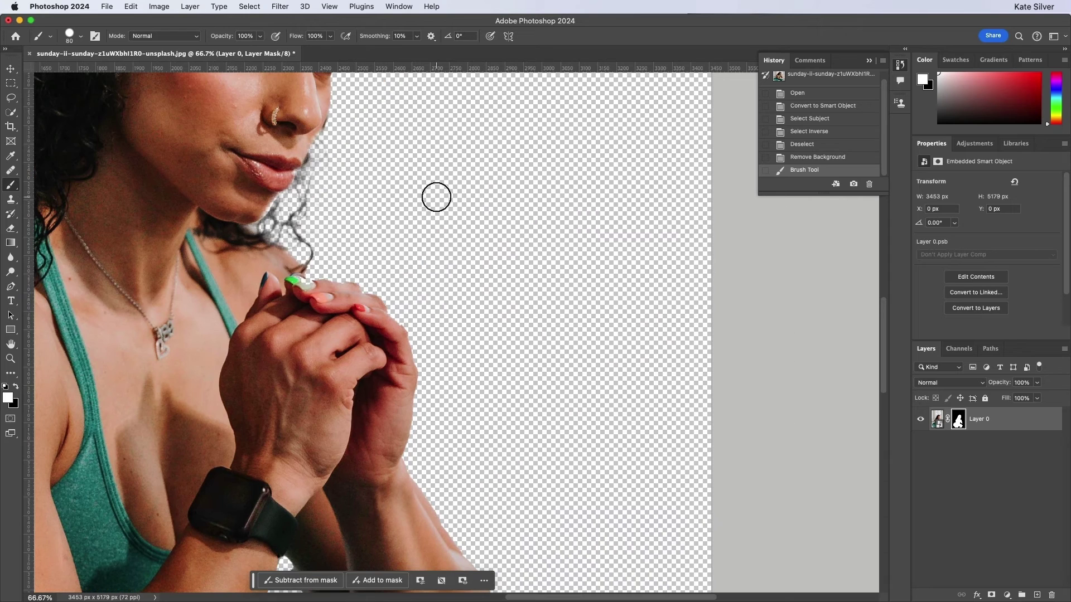
{"action": "left_click_drag", "start_coordinate": [297, 280], "coordinate": [294, 298]}
Step: Paint the mask along the finger and knee edges, then zoom out to the whole figure
{"action": "scroll", "coordinate": [294, 298], "scroll_direction": "up", "scroll_amount": 10}
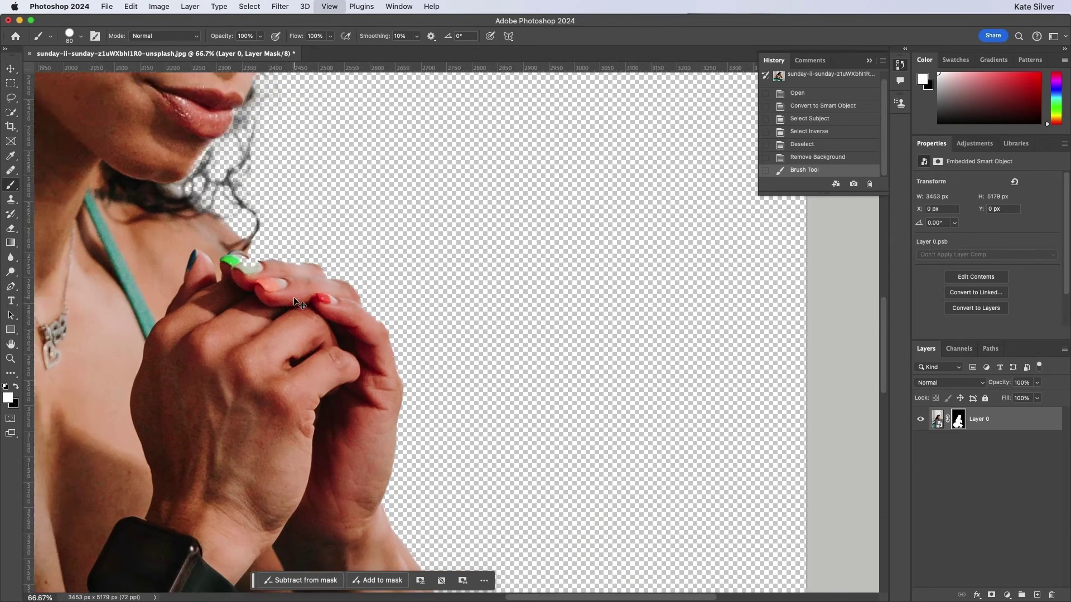
{"action": "scroll", "coordinate": [293, 297], "scroll_direction": "up", "scroll_amount": 5}
{"action": "scroll", "coordinate": [293, 297], "scroll_direction": "left", "scroll_amount": 6}
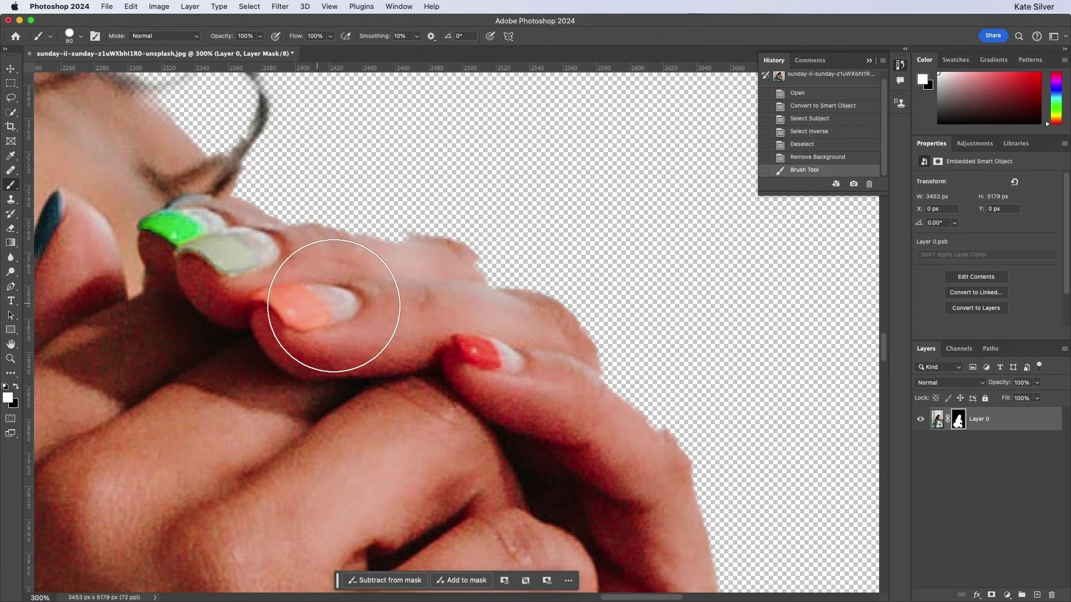
{"action": "mouse_move", "coordinate": [399, 285]}
{"action": "left_mouse_down"}
{"action": "mouse_move", "coordinate": [430, 291]}
{"action": "mouse_move", "coordinate": [430, 394]}
{"action": "left_mouse_up"}
{"action": "scroll", "coordinate": [430, 394], "scroll_direction": "down", "scroll_amount": 4}
{"action": "scroll", "coordinate": [430, 394], "scroll_direction": "right", "scroll_amount": 3}
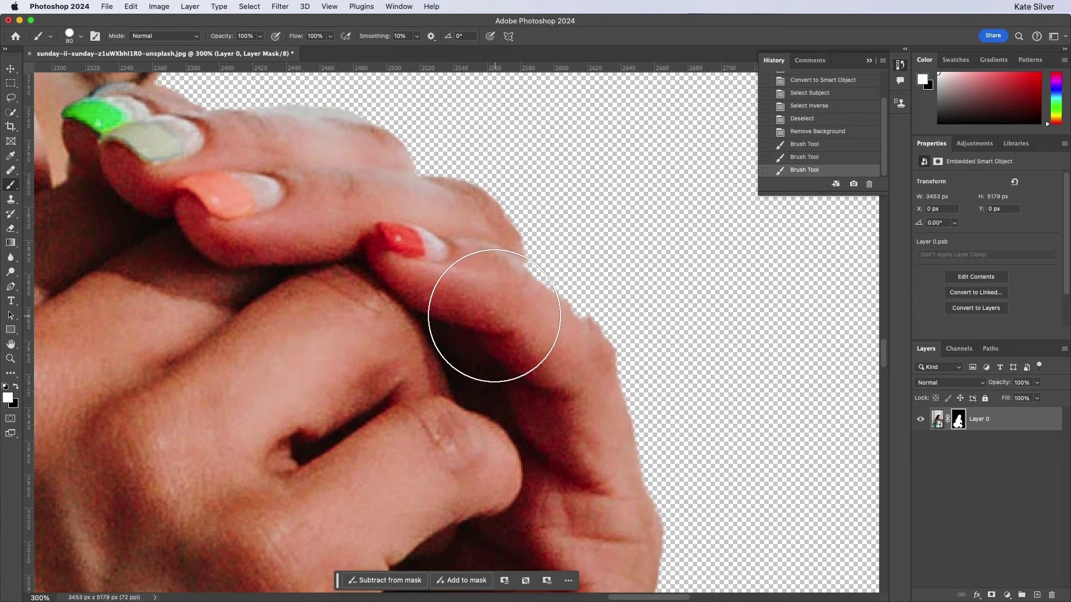
{"action": "left_click_drag", "start_coordinate": [495, 306], "coordinate": [551, 366]}
{"action": "scroll", "coordinate": [551, 365], "scroll_direction": "down", "scroll_amount": 6}
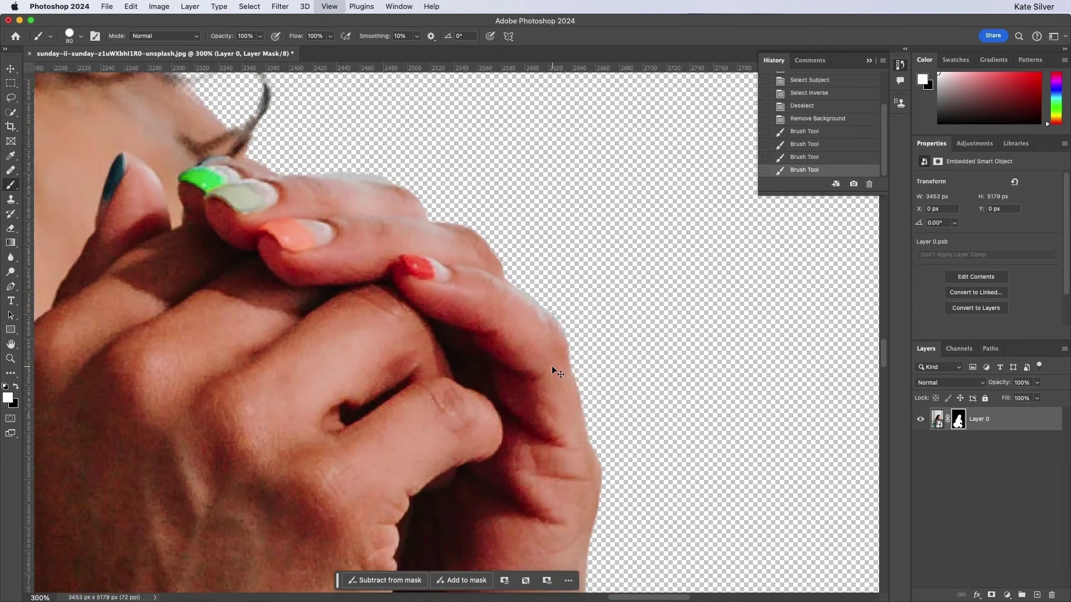
{"action": "scroll", "coordinate": [551, 366], "scroll_direction": "up", "scroll_amount": 2}
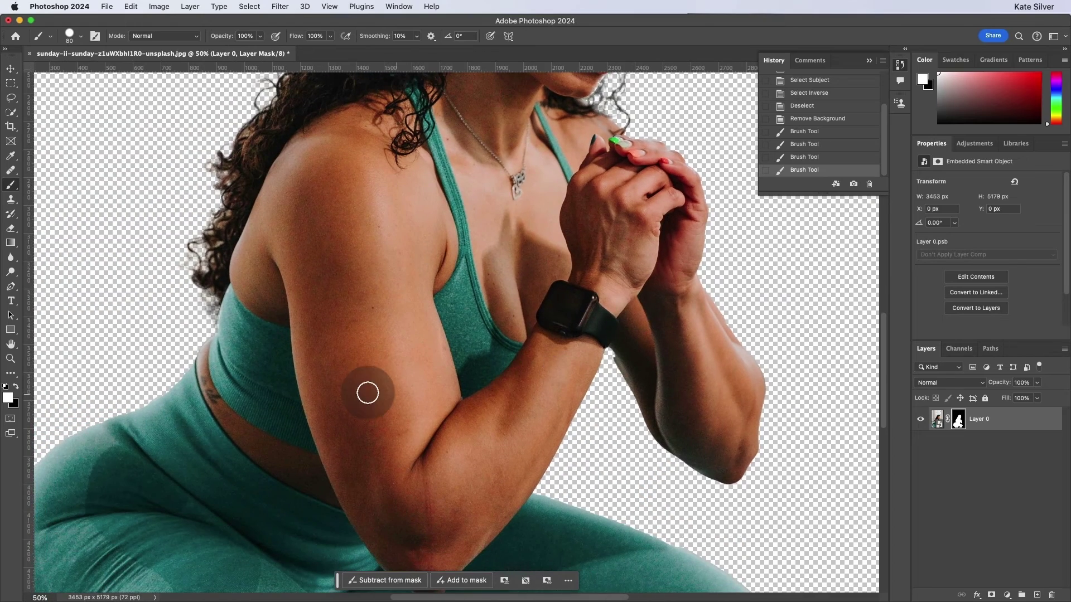
{"action": "scroll", "coordinate": [366, 390], "scroll_direction": "down", "scroll_amount": 5}
{"action": "scroll", "coordinate": [366, 390], "scroll_direction": "left", "scroll_amount": 3}
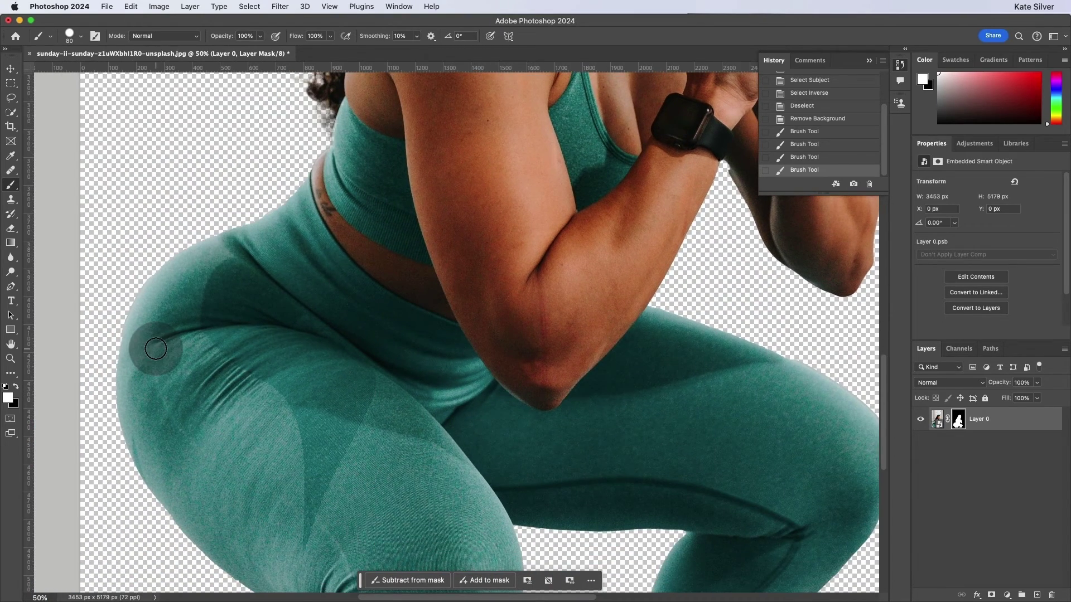
{"action": "scroll", "coordinate": [156, 348], "scroll_direction": "down", "scroll_amount": 10}
{"action": "scroll", "coordinate": [155, 349], "scroll_direction": "right", "scroll_amount": 5}
{"action": "left_click_drag", "start_coordinate": [163, 430], "coordinate": [136, 461]}
{"action": "scroll", "coordinate": [203, 425], "scroll_direction": "up", "scroll_amount": 3}
{"action": "key", "text": "super+minus"}
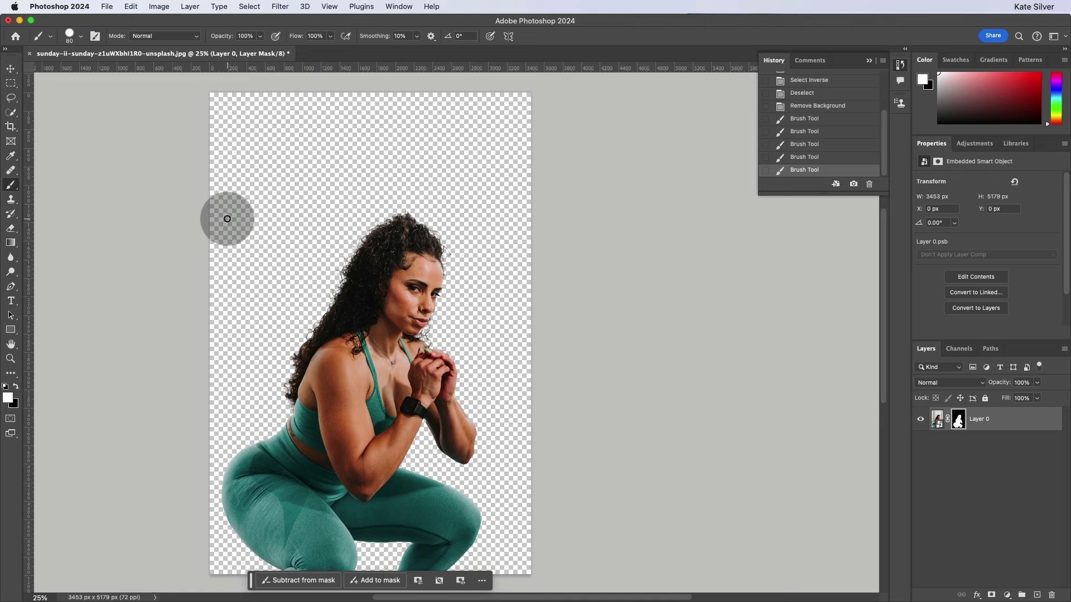
Step: Place the pexels-ketut-subiyanto window photo as an embedded image
{"action": "left_click", "coordinate": [106, 7]}
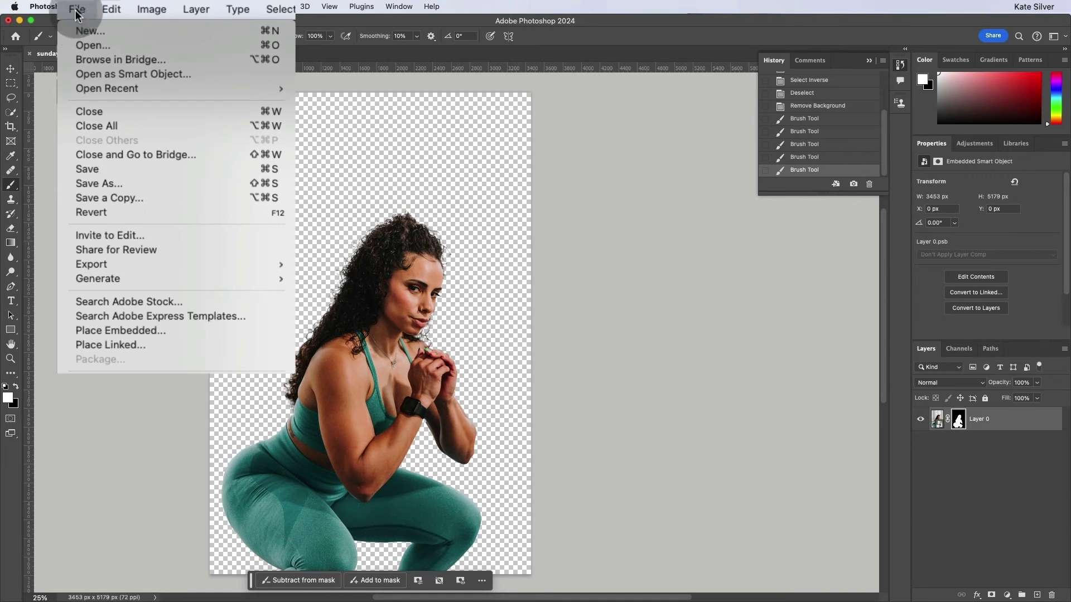
{"action": "left_click", "coordinate": [169, 331]}
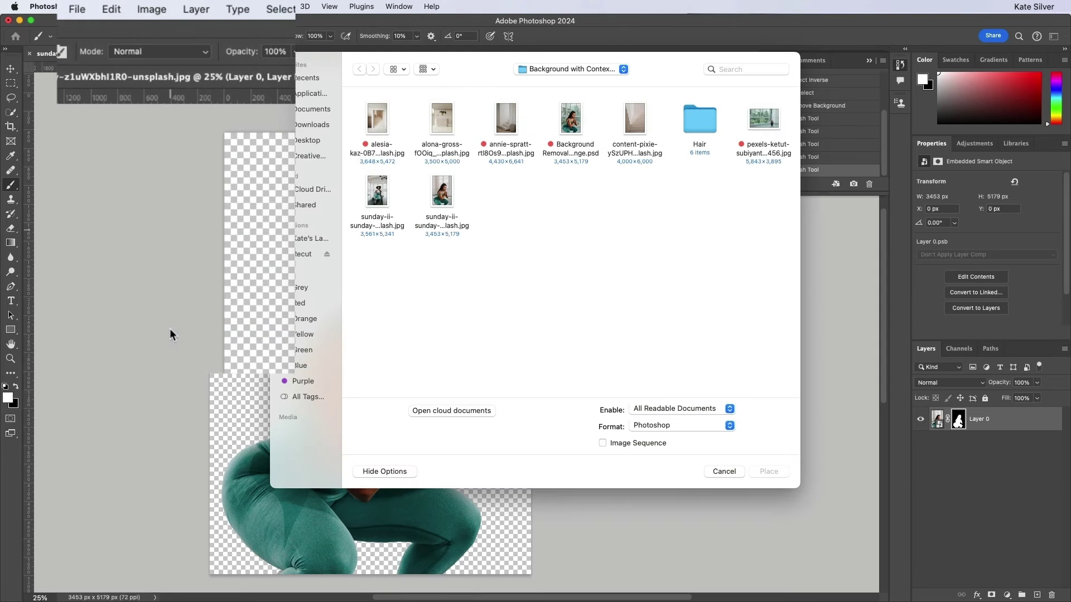
{"action": "left_click", "coordinate": [588, 59]}
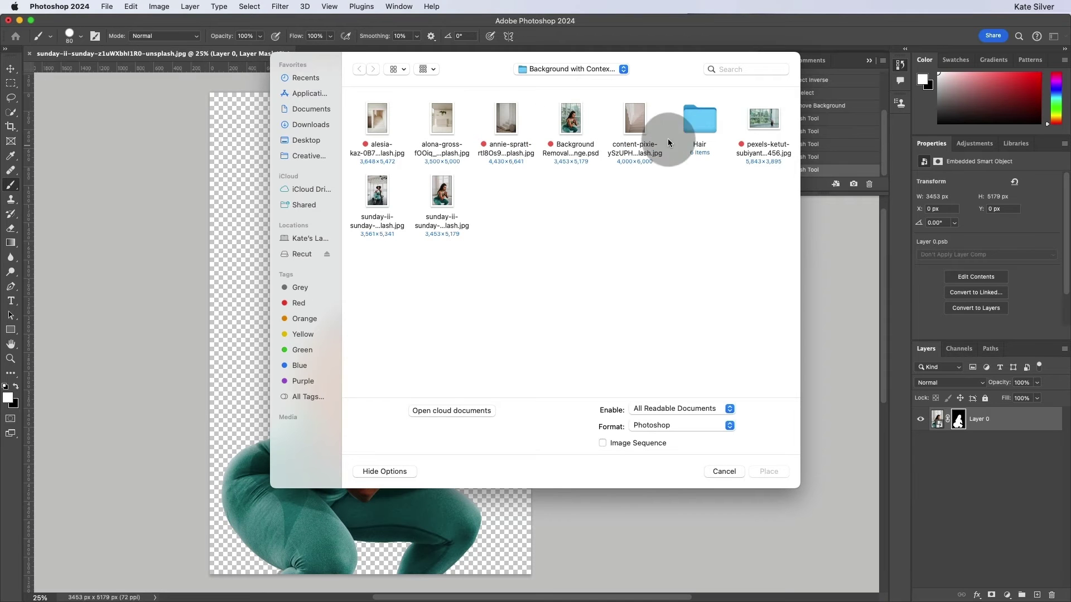
{"action": "left_click", "coordinate": [765, 120]}
{"action": "key", "text": "space"}
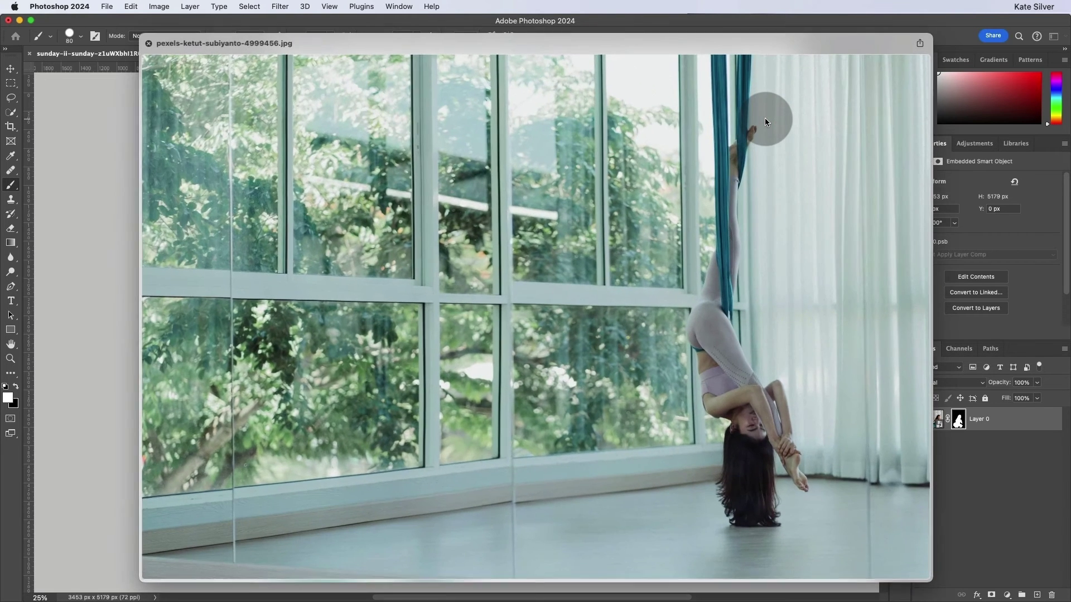
{"action": "key", "text": "space"}
{"action": "key", "text": "space"}
{"action": "key", "text": "space"}
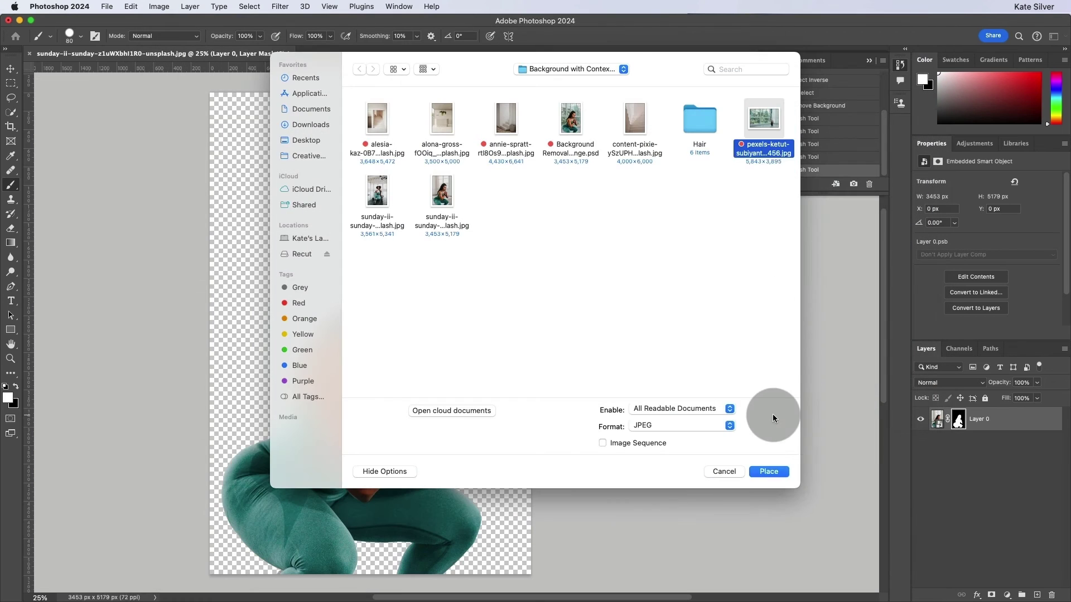
{"action": "left_click", "coordinate": [766, 474]}
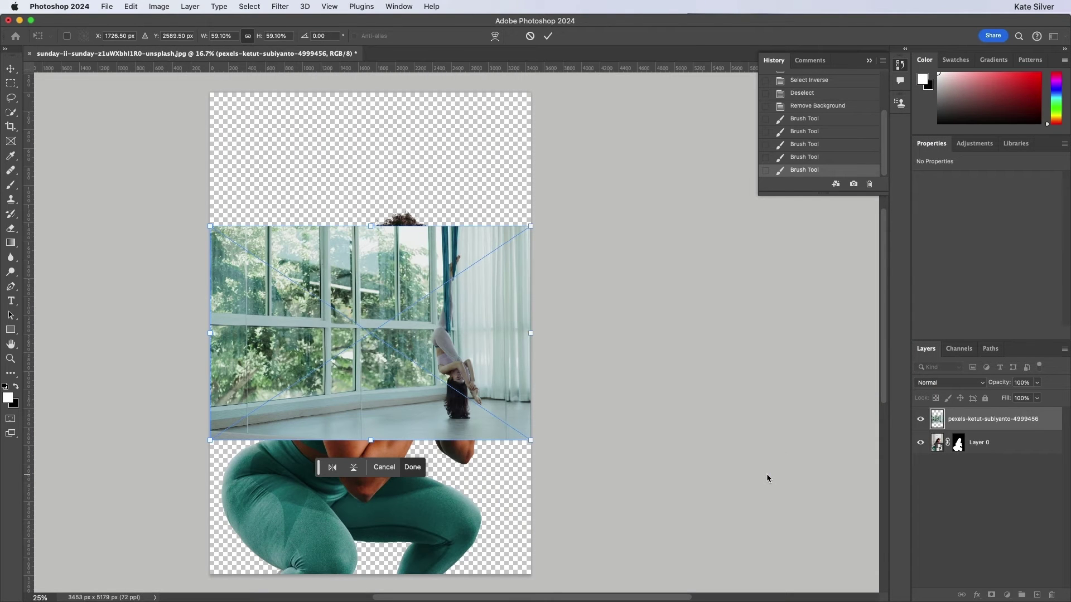
Step: Scale the window photo up to cover the canvas, centre it, and confirm
{"action": "left_click_drag", "start_coordinate": [210, 225], "coordinate": [34, 50]}
{"action": "scroll", "coordinate": [324, 424], "scroll_direction": "down", "scroll_amount": 2}
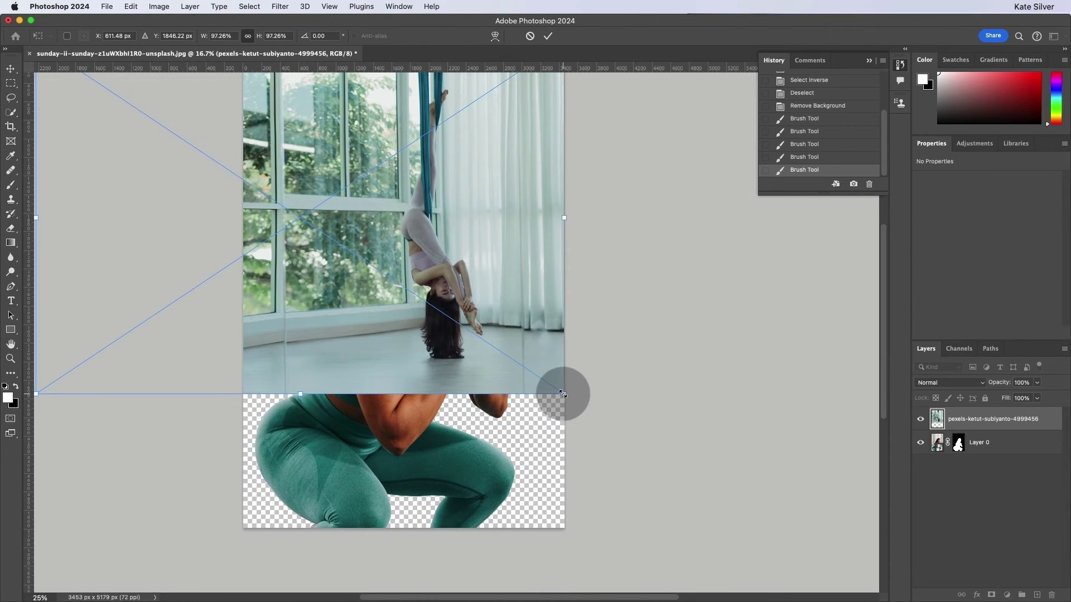
{"action": "left_click_drag", "start_coordinate": [563, 393], "coordinate": [770, 532]}
{"action": "left_click_drag", "start_coordinate": [444, 302], "coordinate": [596, 284]}
{"action": "scroll", "coordinate": [596, 285], "scroll_direction": "up", "scroll_amount": 4}
{"action": "scroll", "coordinate": [596, 284], "scroll_direction": "down", "scroll_amount": 2}
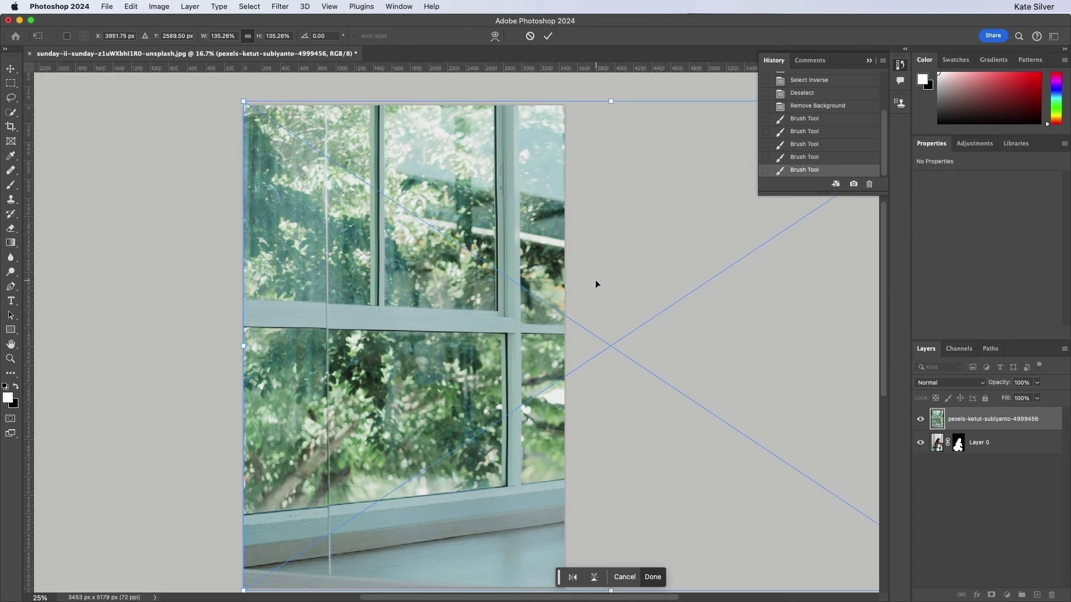
{"action": "scroll", "coordinate": [595, 283], "scroll_direction": "down", "scroll_amount": 3}
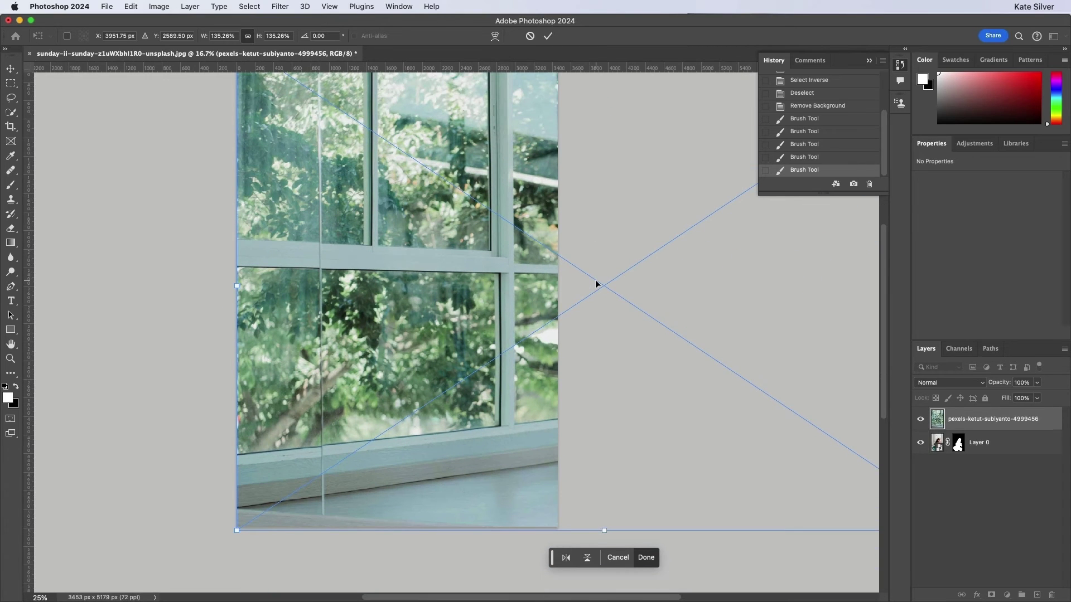
{"action": "left_click", "coordinate": [669, 558]}
Step: Move Layer 0 above the pexels-ketut-subiyanto window layer and make it active
{"action": "scroll", "coordinate": [650, 561], "scroll_direction": "up", "scroll_amount": 2}
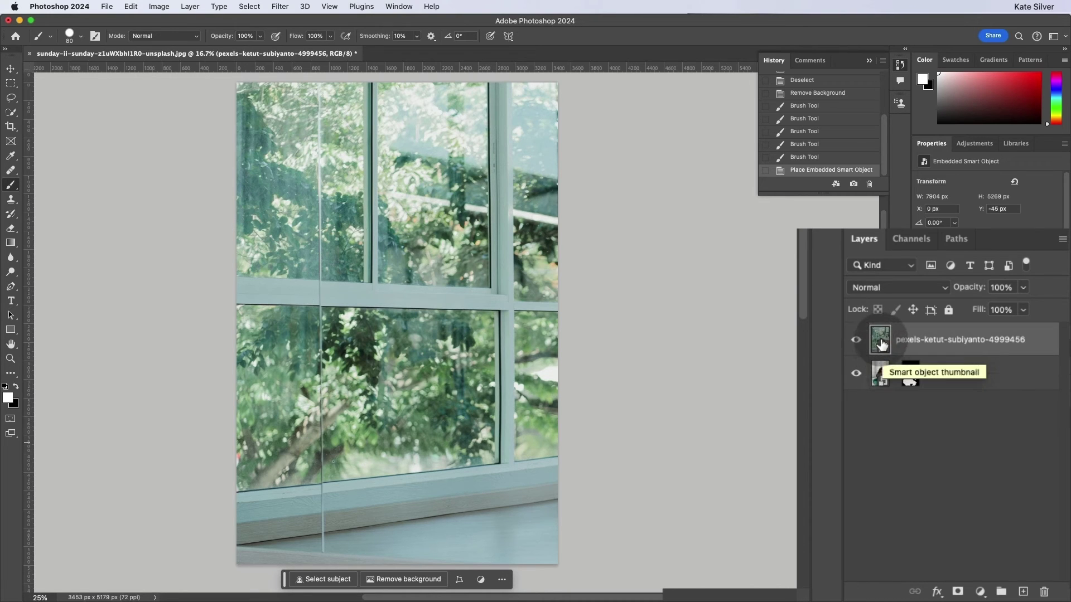
{"action": "left_click_drag", "start_coordinate": [880, 377], "coordinate": [889, 399]}
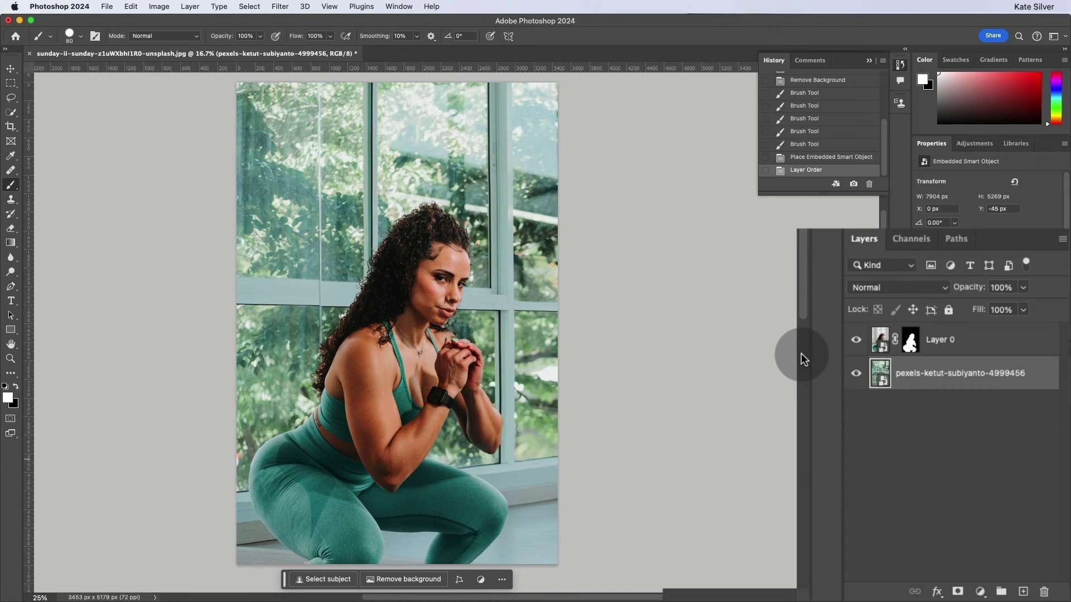
{"action": "left_click", "coordinate": [880, 340]}
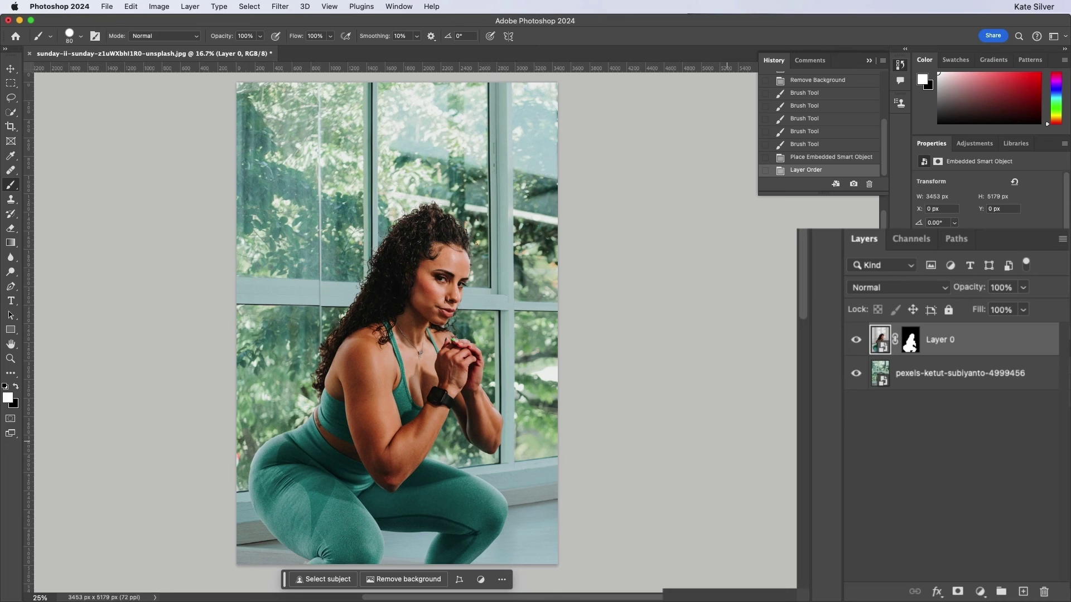
Step: Select Layer 0 and target its layer mask thumbnail for editing
{"action": "double_click", "coordinate": [880, 339]}
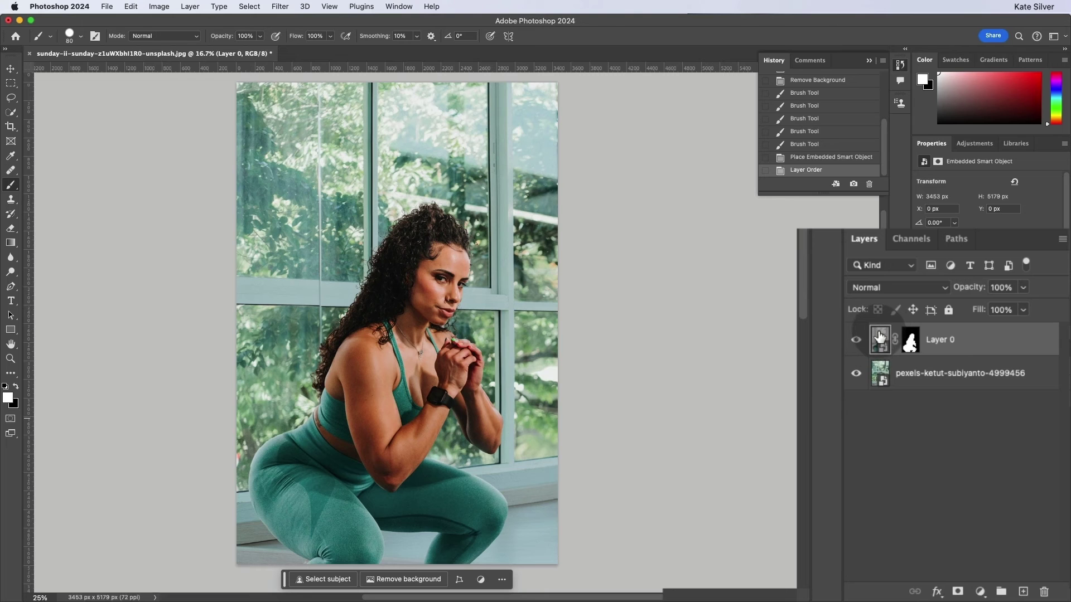
{"action": "left_click", "coordinate": [337, 585]}
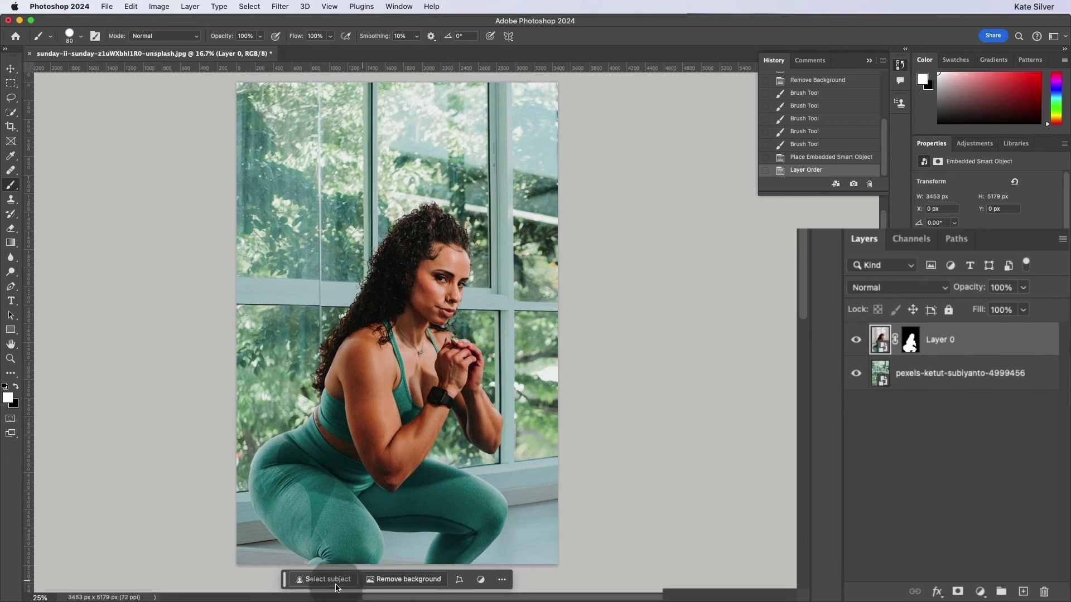
{"action": "left_click", "coordinate": [503, 579]}
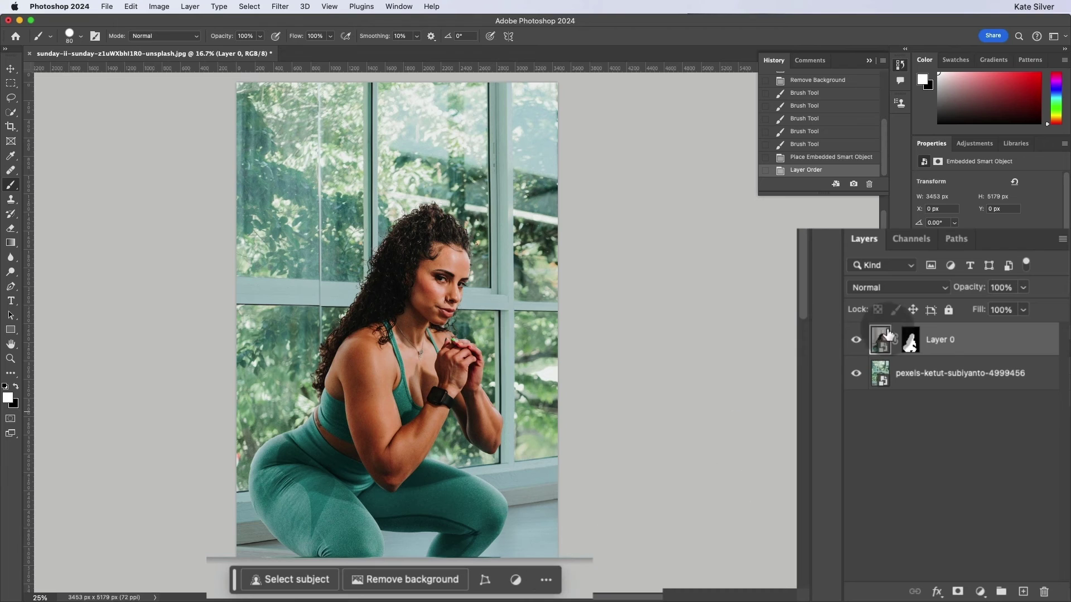
{"action": "left_click", "coordinate": [912, 342]}
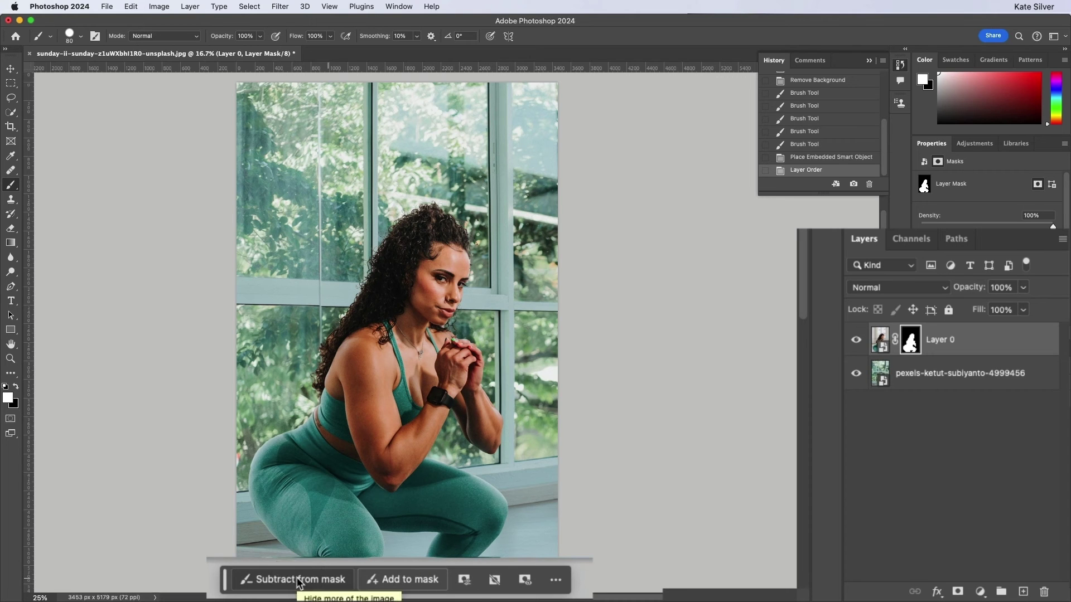
Step: Zoom in on the woman's face, then bring up the mask's Density (100%) and Feather (0 px) popup
{"action": "key", "text": "super+equal"}
{"action": "key", "text": "super+equal"}
{"action": "key", "text": "super+equal"}
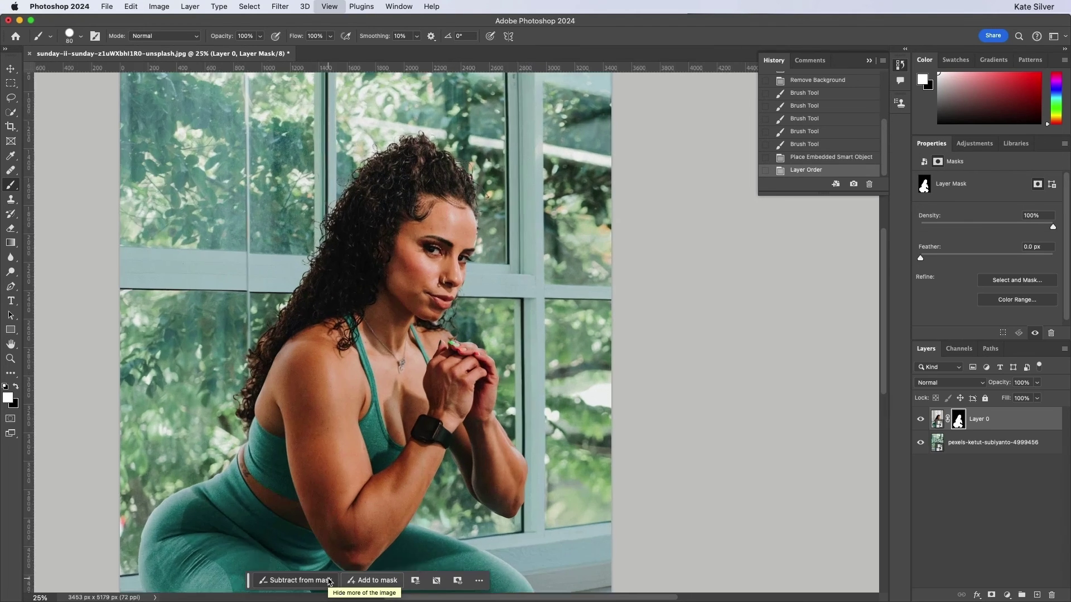
{"action": "scroll", "coordinate": [359, 442], "scroll_direction": "down", "scroll_amount": 10}
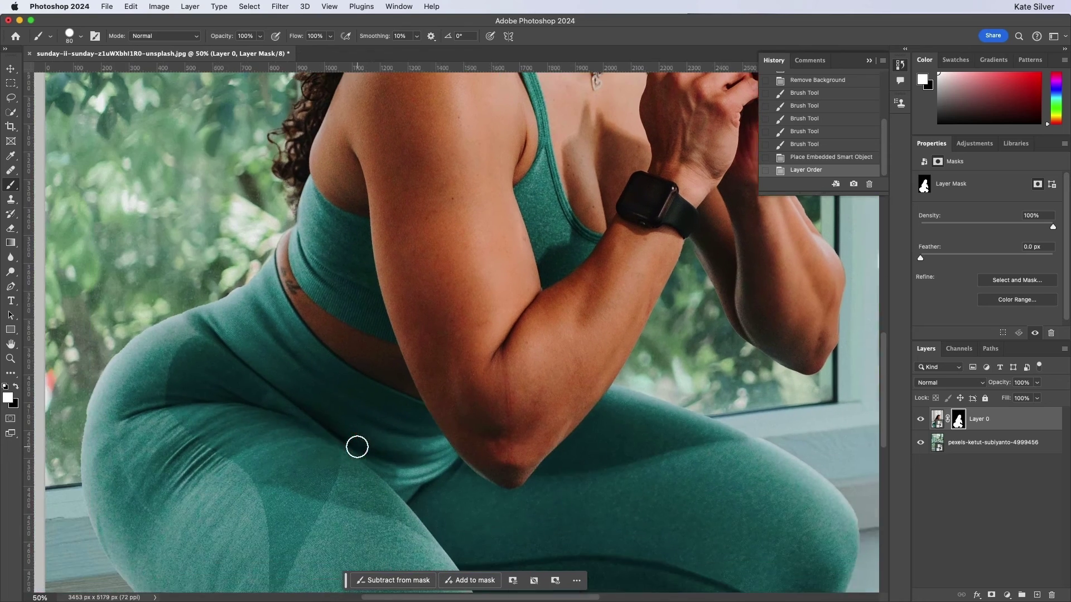
{"action": "scroll", "coordinate": [357, 445], "scroll_direction": "left", "scroll_amount": 1}
{"action": "scroll", "coordinate": [357, 446], "scroll_direction": "up", "scroll_amount": 15}
{"action": "key", "text": "super+equal"}
{"action": "scroll", "coordinate": [357, 447], "scroll_direction": "down", "scroll_amount": 2}
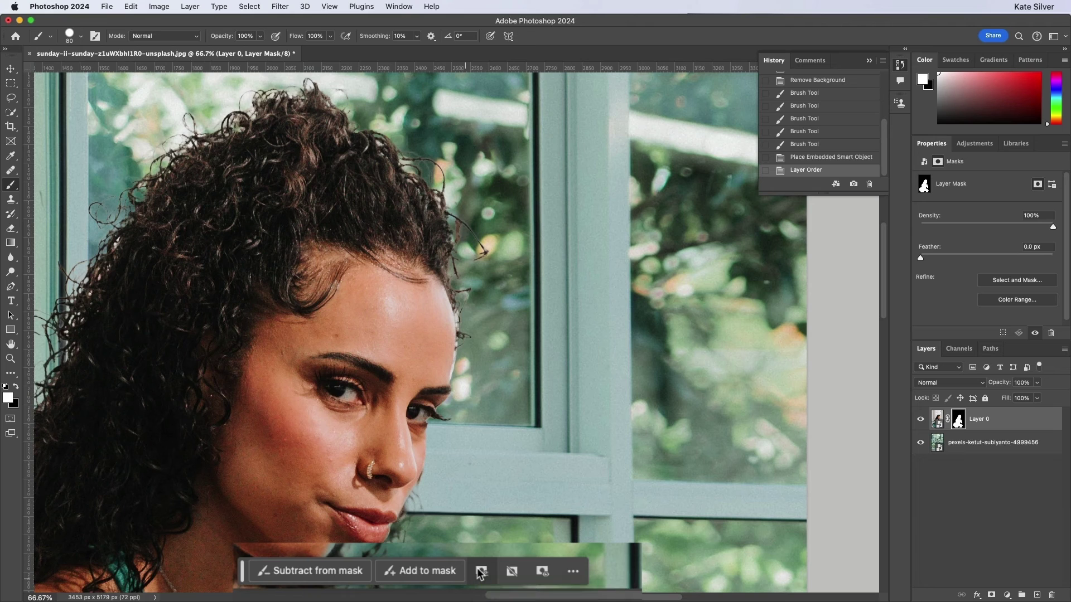
{"action": "left_click", "coordinate": [480, 572]}
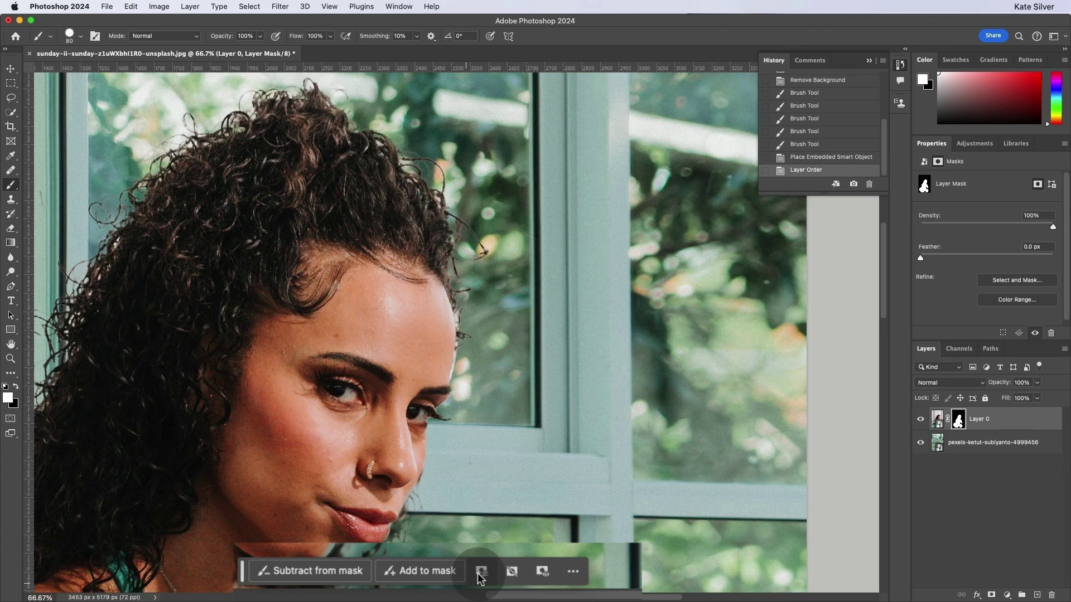
{"action": "key", "text": "ctrl+minus"}
{"action": "scroll", "coordinate": [491, 563], "scroll_direction": "down", "scroll_amount": 5}
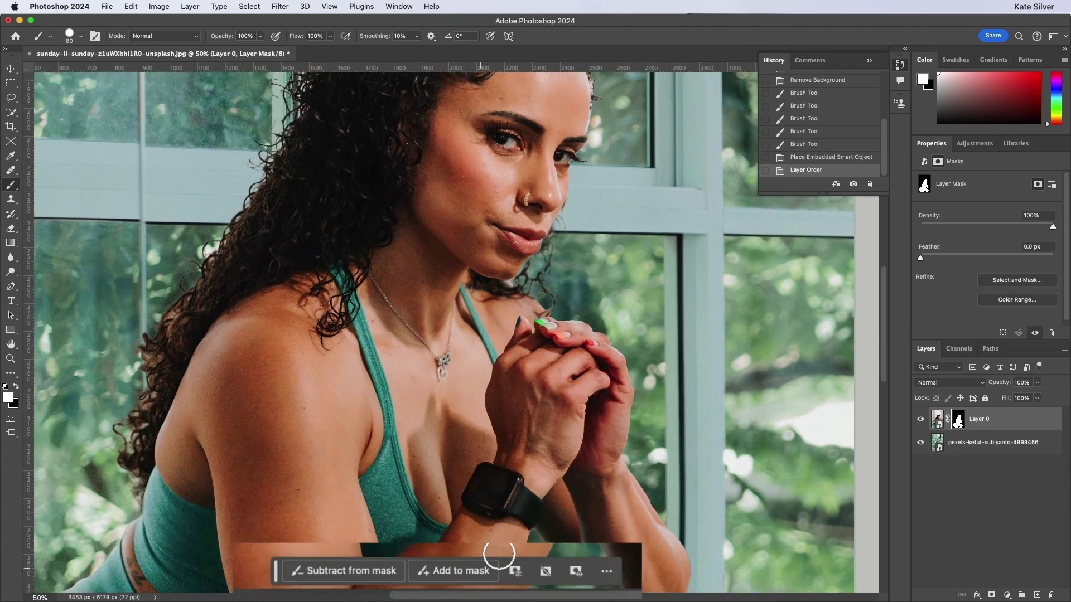
{"action": "scroll", "coordinate": [498, 554], "scroll_direction": "down", "scroll_amount": 5}
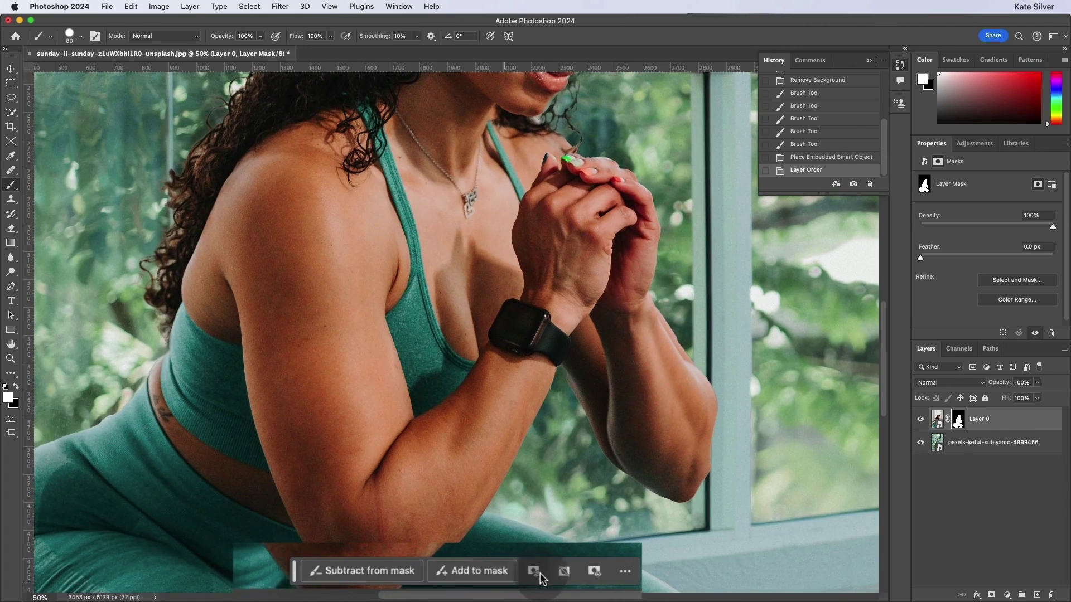
{"action": "left_click", "coordinate": [536, 573]}
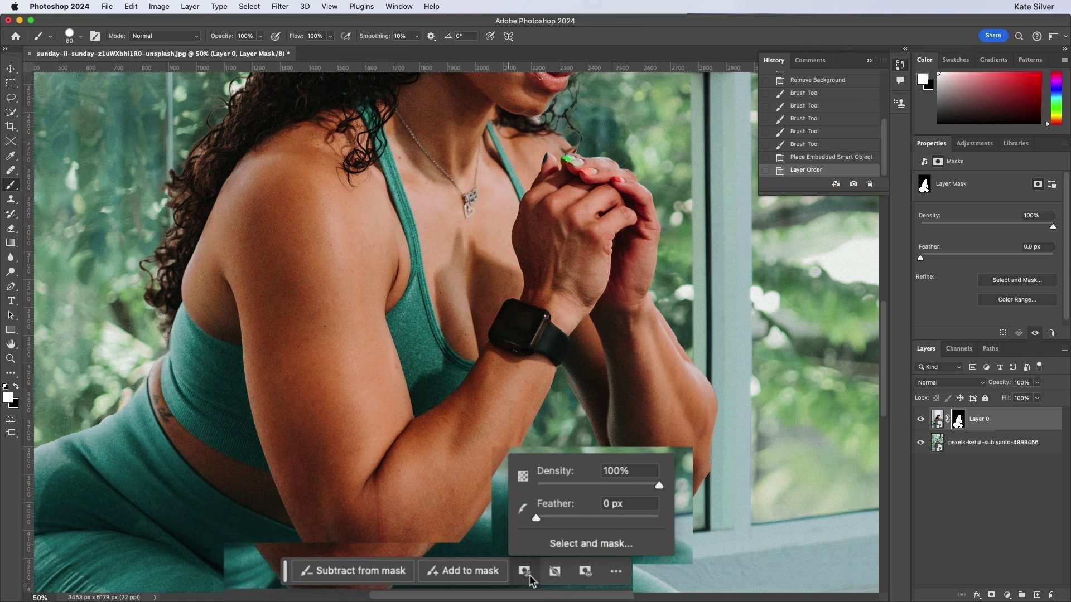
Step: Feather the woman's layer mask edge to 3.1 px
{"action": "left_click_drag", "start_coordinate": [536, 517], "coordinate": [576, 518]}
{"action": "key", "text": "super+minus"}
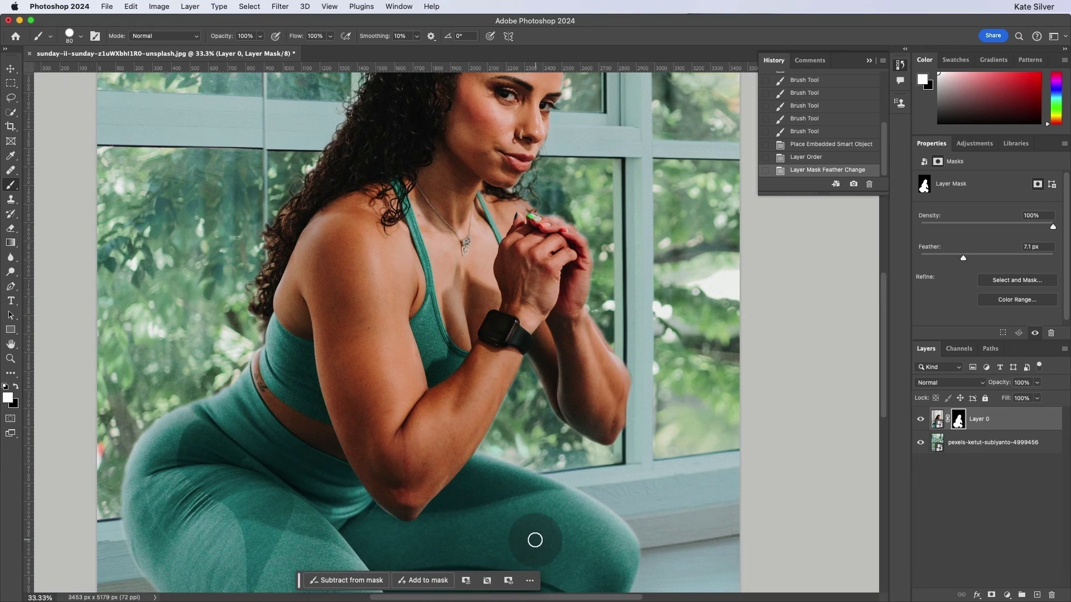
{"action": "left_click", "coordinate": [468, 583]}
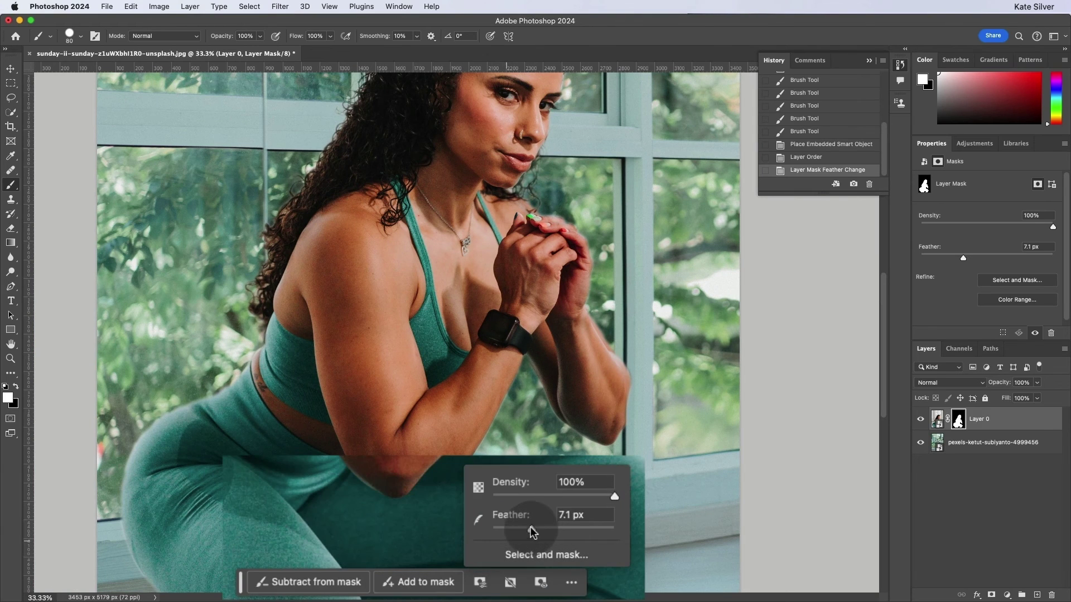
{"action": "mouse_move", "coordinate": [501, 543]}
{"action": "left_mouse_down"}
{"action": "mouse_move", "coordinate": [489, 546]}
{"action": "mouse_move", "coordinate": [493, 528]}
{"action": "mouse_move", "coordinate": [545, 530]}
{"action": "mouse_move", "coordinate": [514, 528]}
{"action": "left_mouse_up"}
{"action": "scroll", "coordinate": [546, 413], "scroll_direction": "up", "scroll_amount": 5}
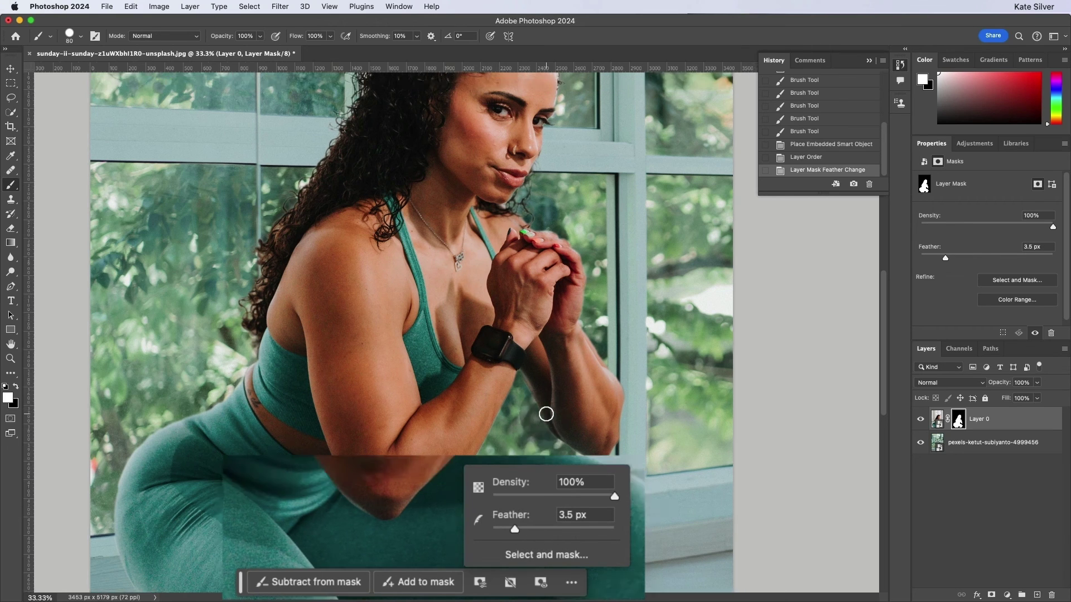
{"action": "scroll", "coordinate": [546, 414], "scroll_direction": "down", "scroll_amount": 3}
{"action": "left_click_drag", "start_coordinate": [441, 528], "coordinate": [437, 526]}
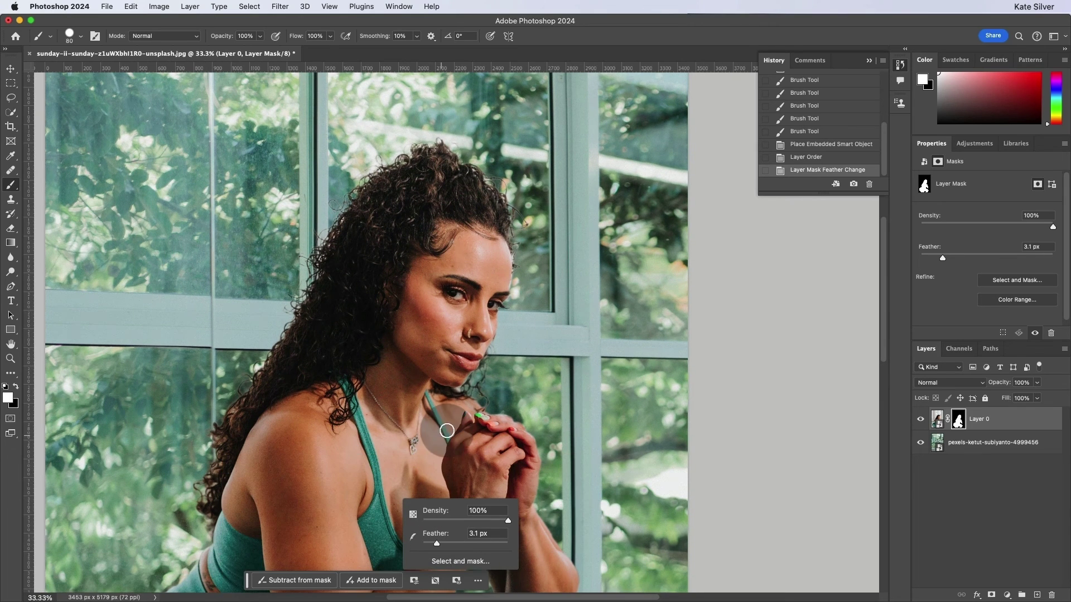
{"action": "scroll", "coordinate": [446, 430], "scroll_direction": "down", "scroll_amount": 4}
{"action": "scroll", "coordinate": [446, 431], "scroll_direction": "down", "scroll_amount": 1}
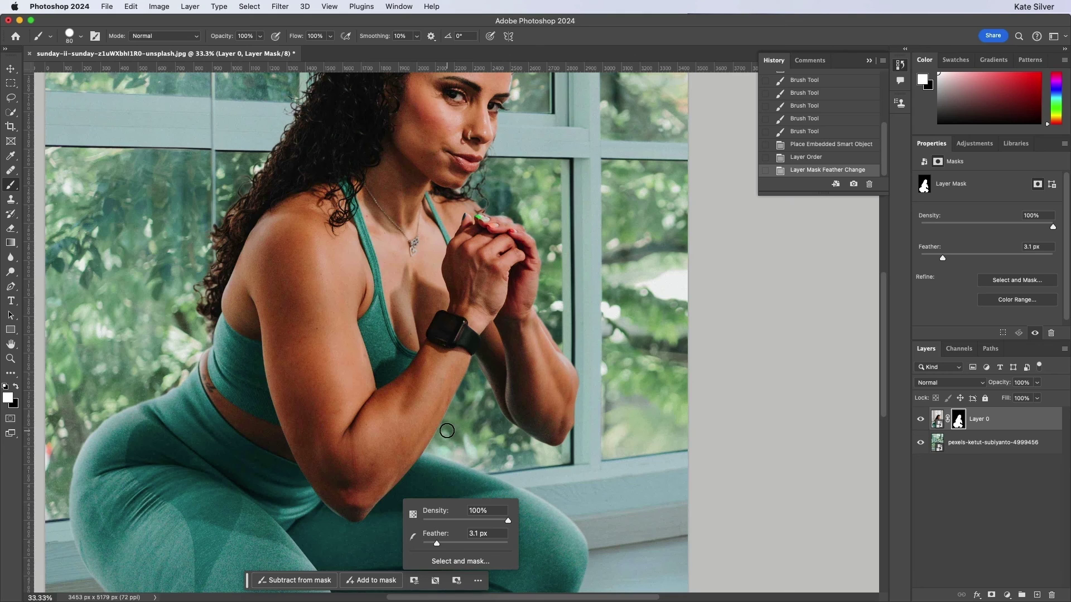
{"action": "scroll", "coordinate": [446, 431], "scroll_direction": "up", "scroll_amount": 3}
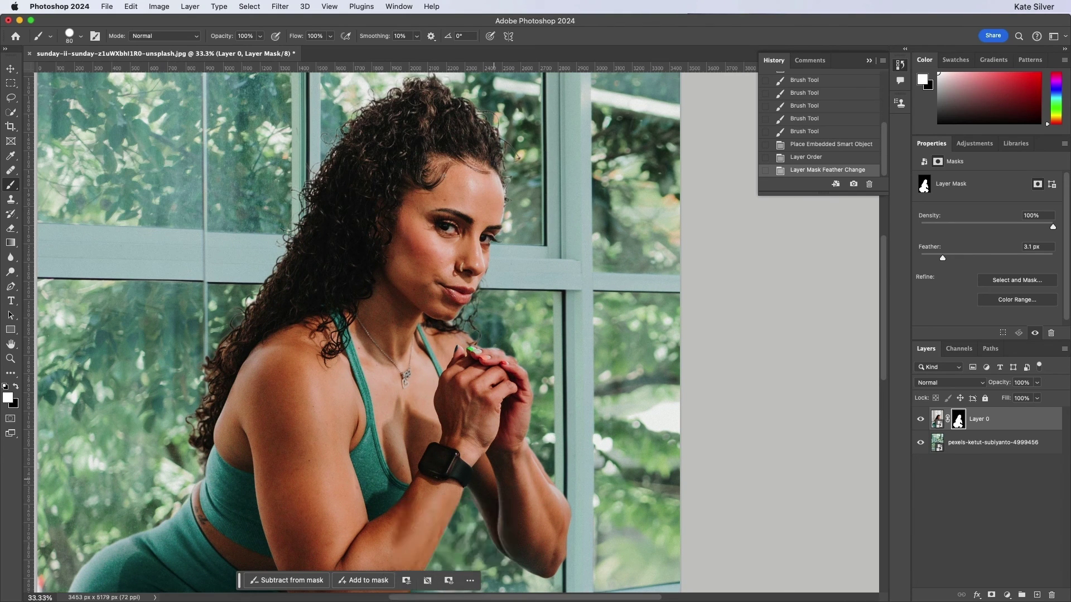
Step: Zoom out to the whole photo, switch to the Move tool, and target Layer 0's image thumbnail
{"action": "key", "text": "super+minus"}
{"action": "key", "text": "super+minus"}
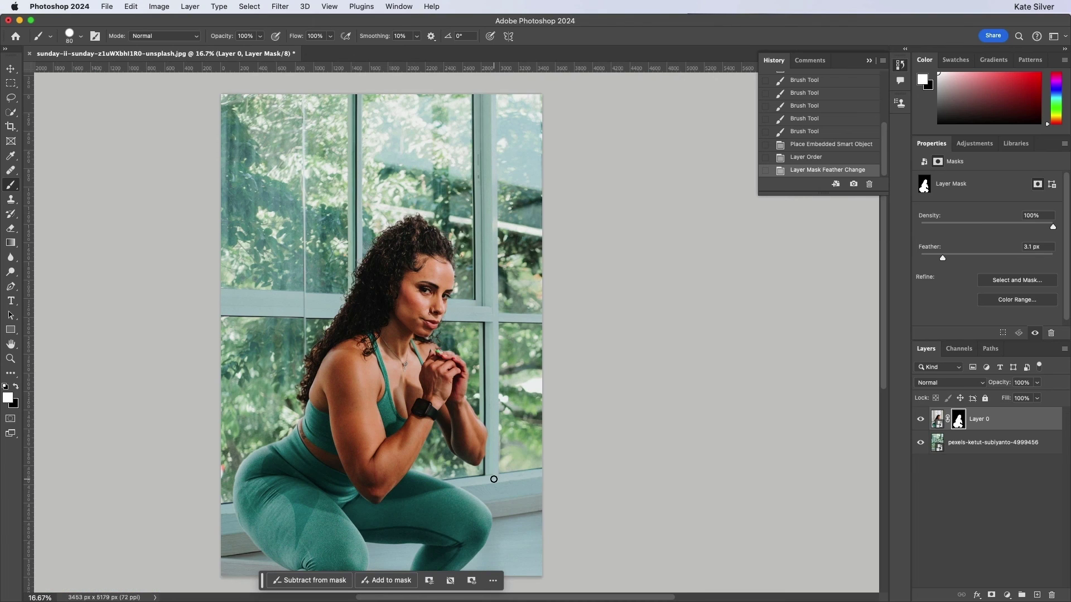
{"action": "key", "text": "v"}
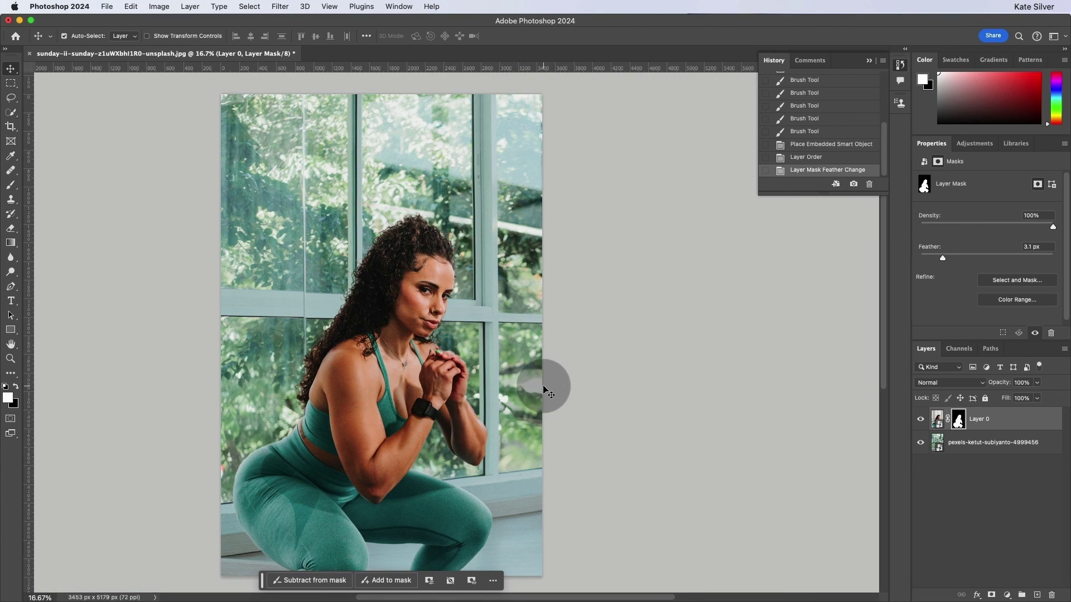
{"action": "left_click", "coordinate": [936, 422]}
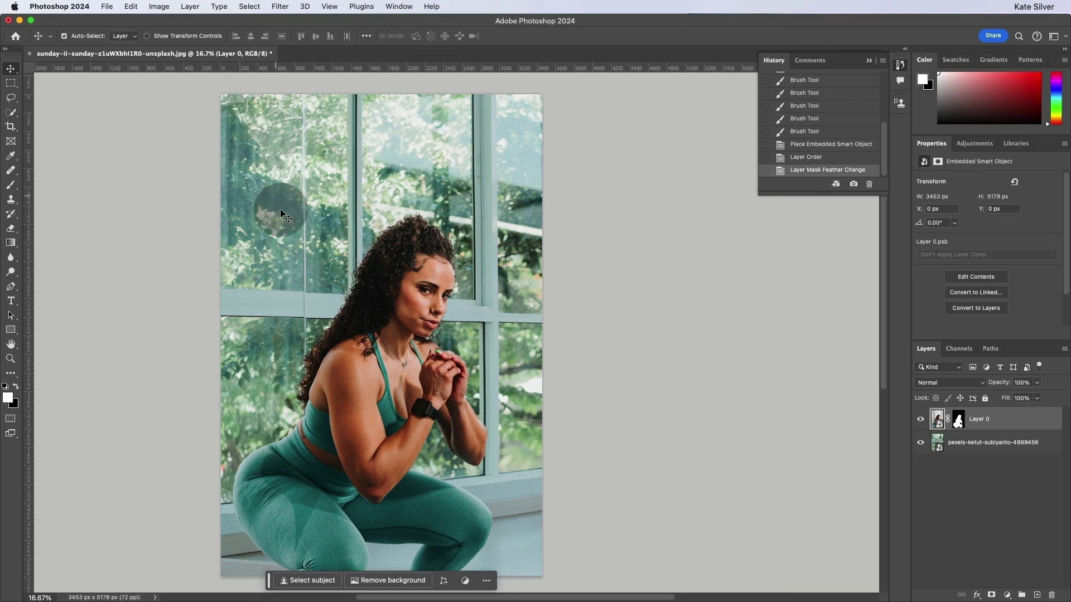
Step: Apply a Hue/Saturation adjustment with Saturation -16 to Layer 0
{"action": "left_click", "coordinate": [159, 6]}
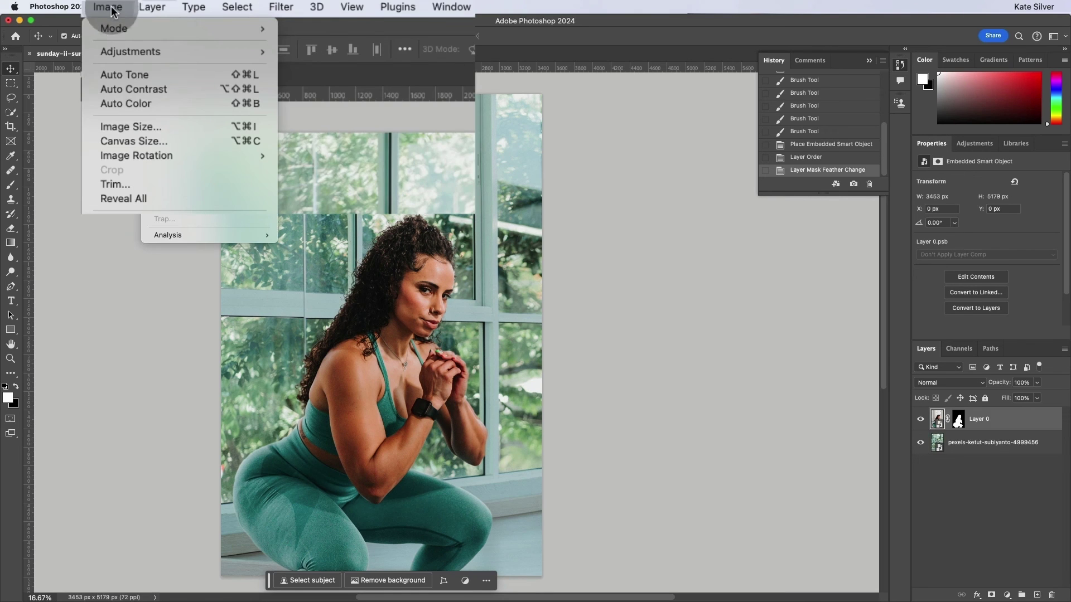
{"action": "mouse_move", "coordinate": [177, 37]}
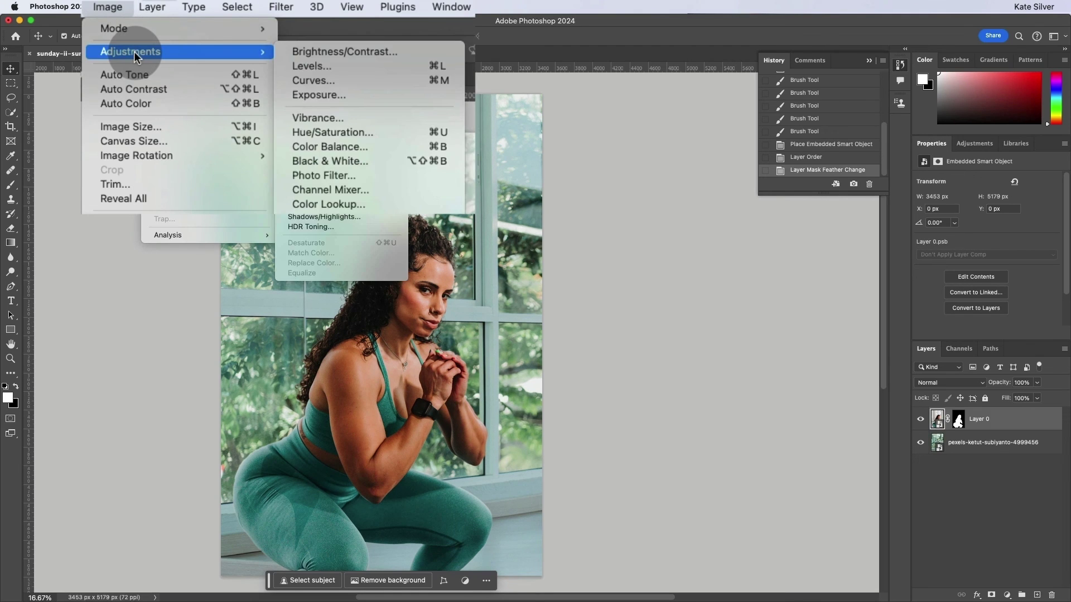
{"action": "left_click", "coordinate": [371, 134]}
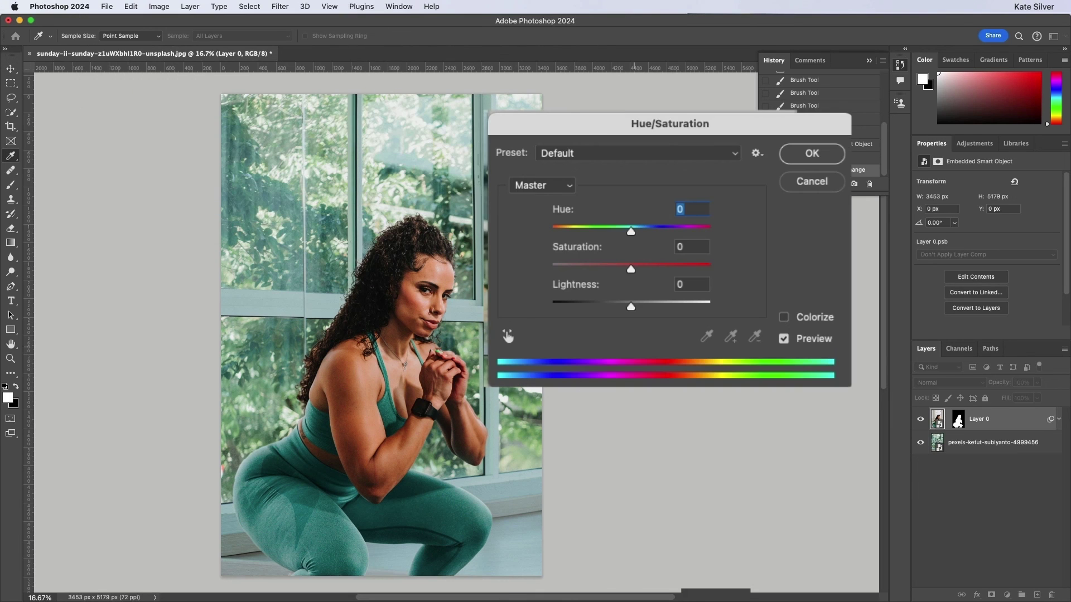
{"action": "left_click_drag", "start_coordinate": [628, 269], "coordinate": [617, 269]}
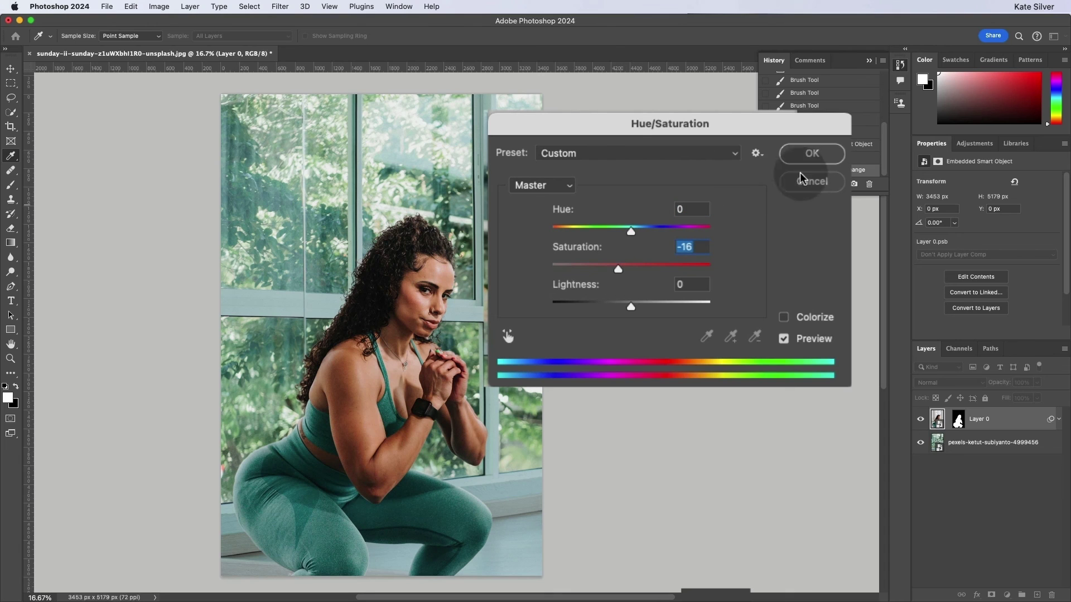
{"action": "left_click", "coordinate": [811, 154]}
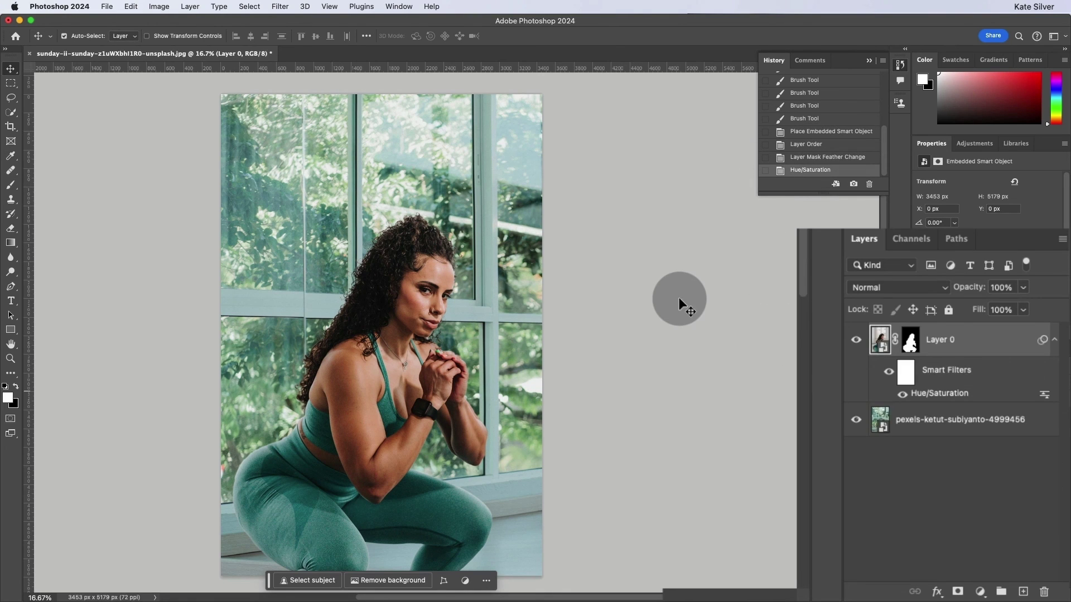
Step: Apply a Gaussian Blur of about 7.8 px radius to the pexels window layer
{"action": "left_click", "coordinate": [880, 428]}
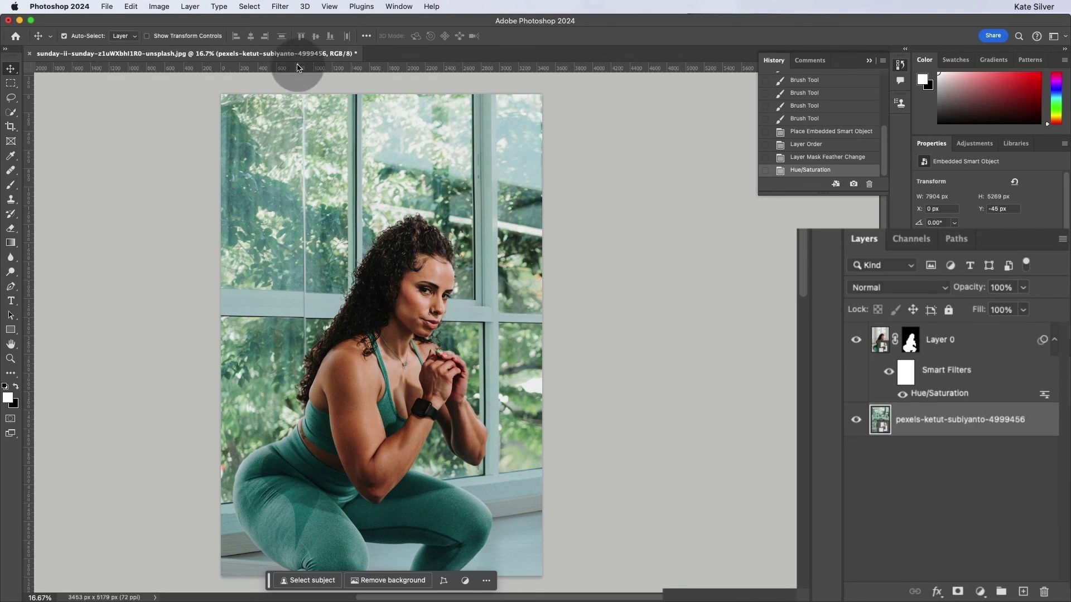
{"action": "left_click", "coordinate": [172, 7]}
{"action": "mouse_move", "coordinate": [280, 6]}
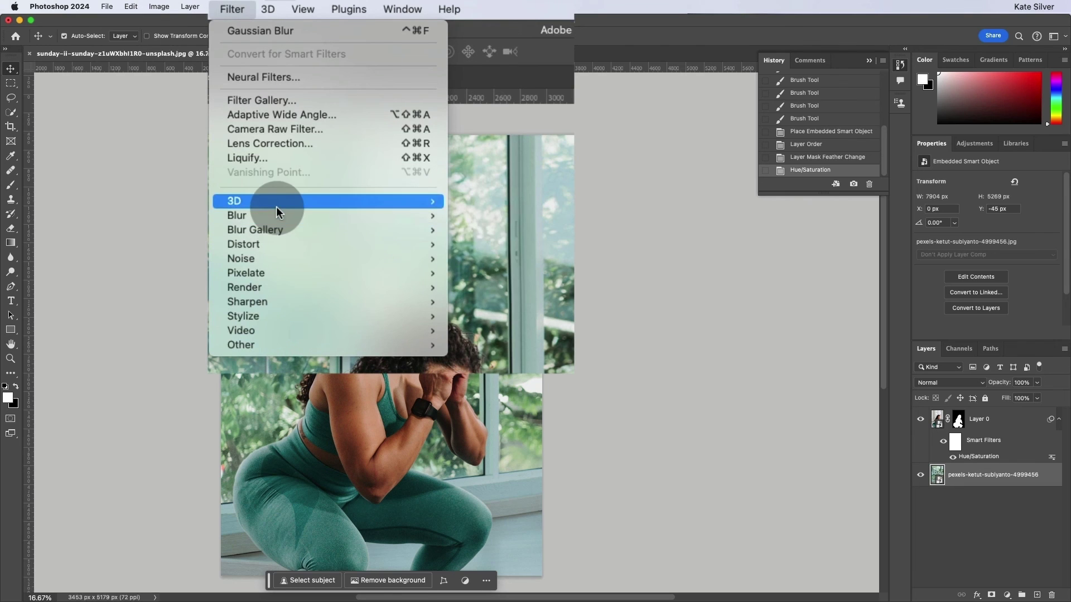
{"action": "mouse_move", "coordinate": [279, 218]}
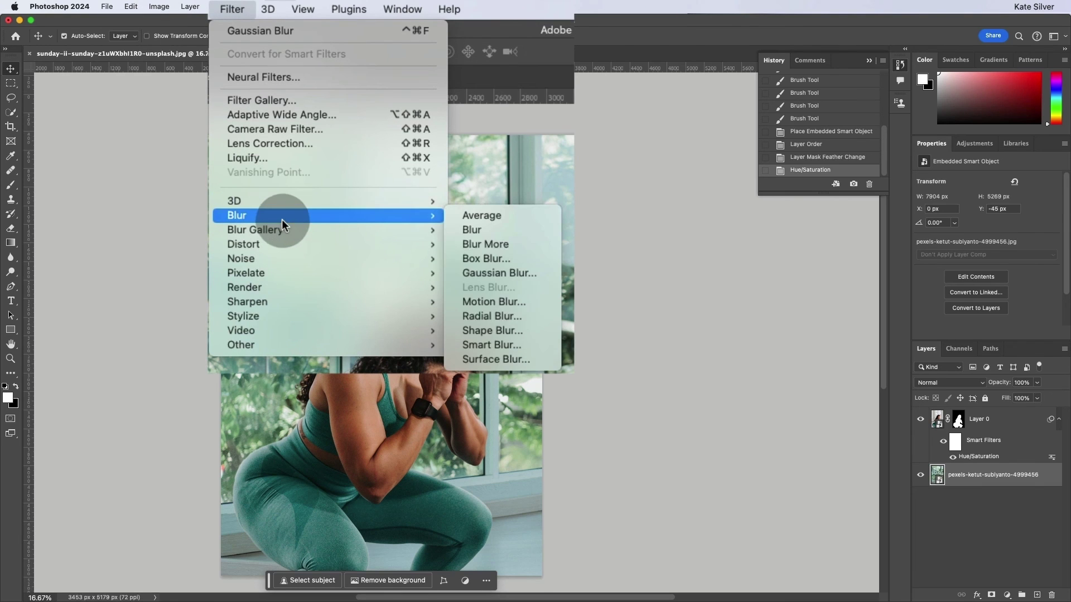
{"action": "left_click", "coordinate": [490, 279]}
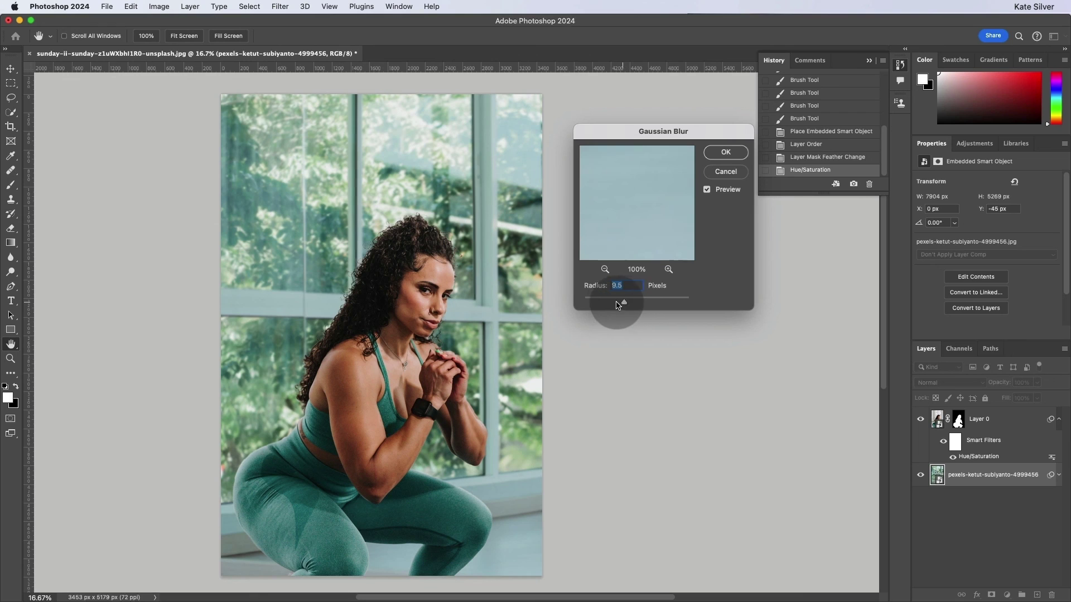
{"action": "mouse_move", "coordinate": [618, 305]}
{"action": "left_mouse_down"}
{"action": "mouse_move", "coordinate": [606, 304]}
{"action": "mouse_move", "coordinate": [619, 304]}
{"action": "left_mouse_up"}
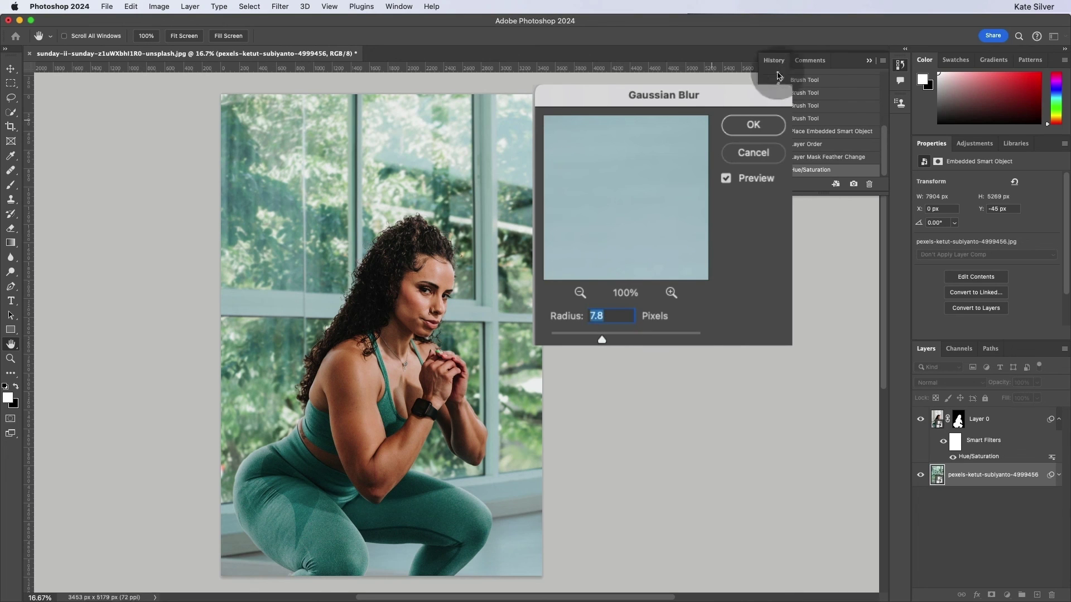
{"action": "left_click", "coordinate": [753, 125]}
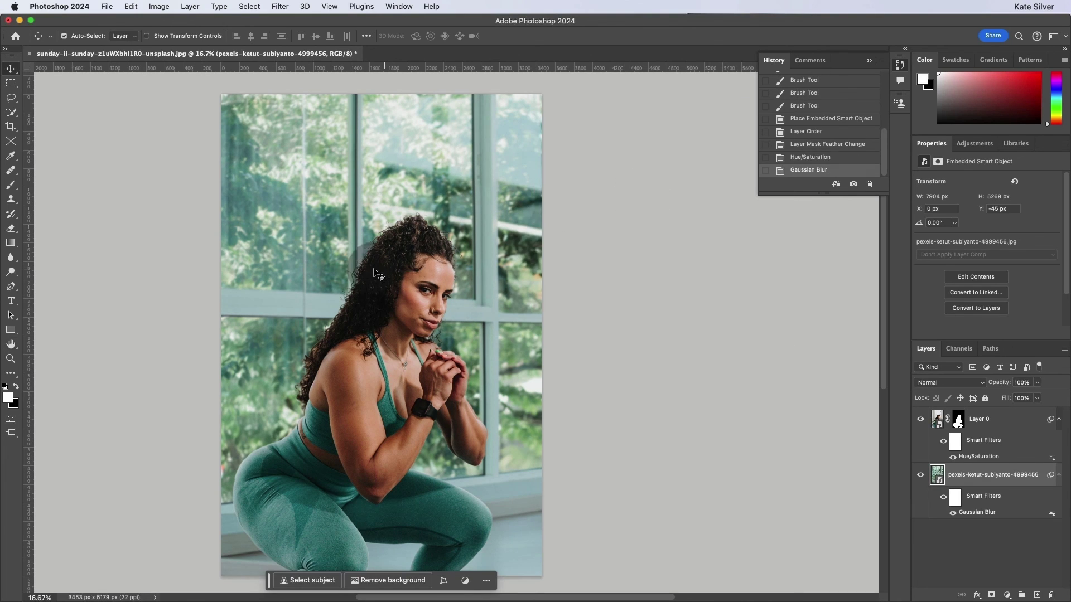
{"action": "scroll", "coordinate": [369, 268], "scroll_direction": "right", "scroll_amount": 2}
{"action": "scroll", "coordinate": [368, 268], "scroll_direction": "down", "scroll_amount": 1}
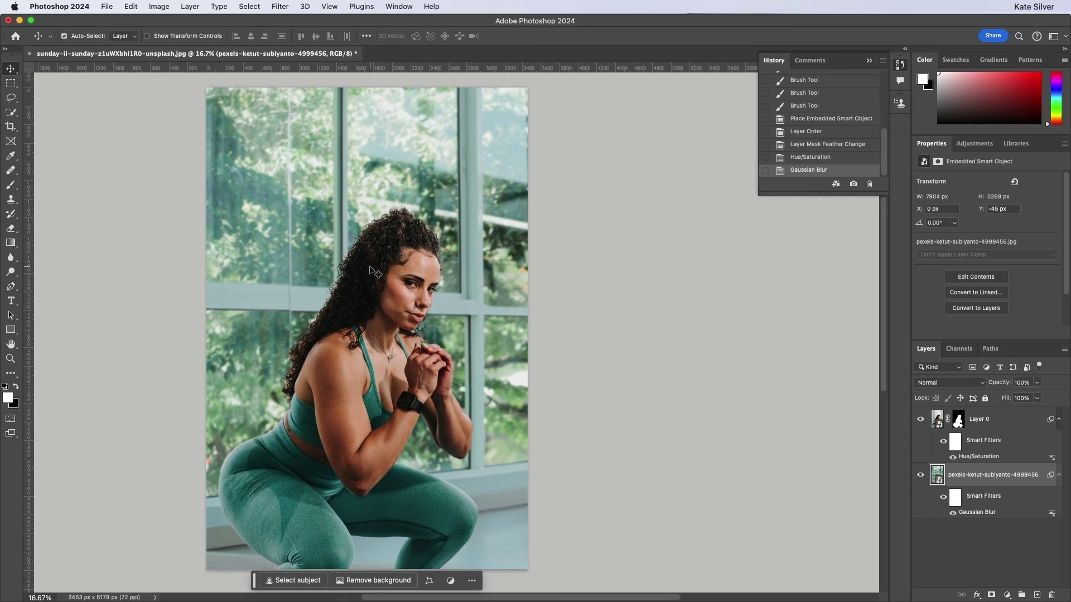
{"action": "left_click", "coordinate": [343, 348]}
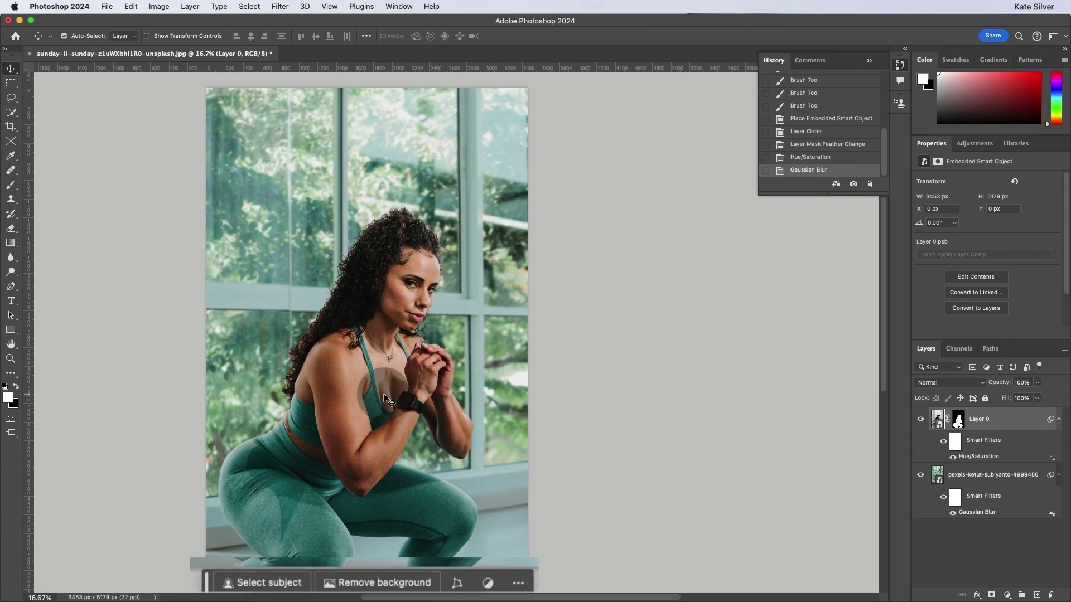
{"action": "scroll", "coordinate": [383, 394], "scroll_direction": "left", "scroll_amount": 3}
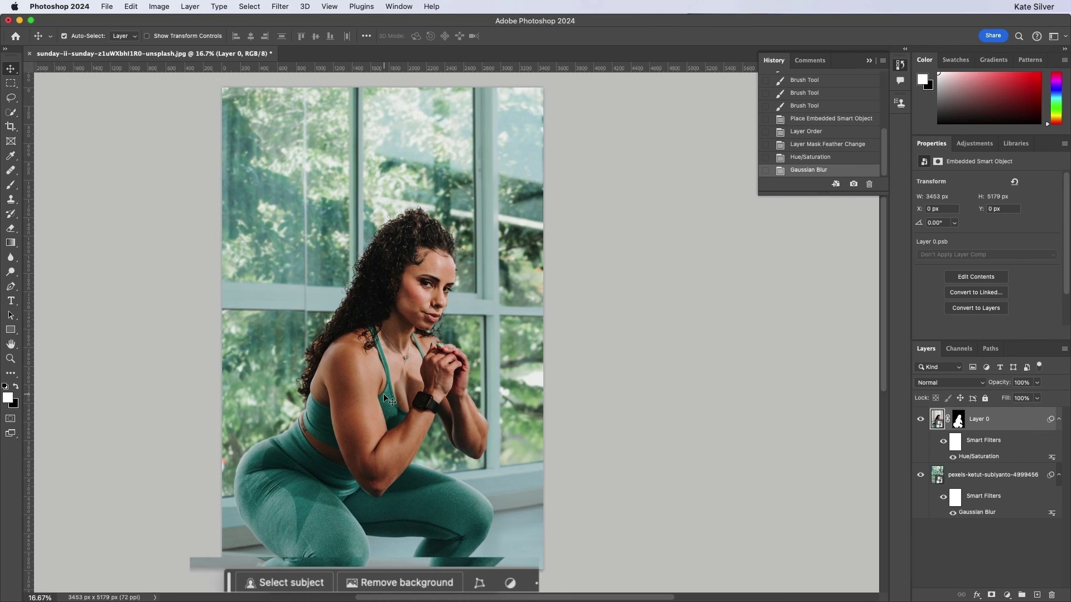